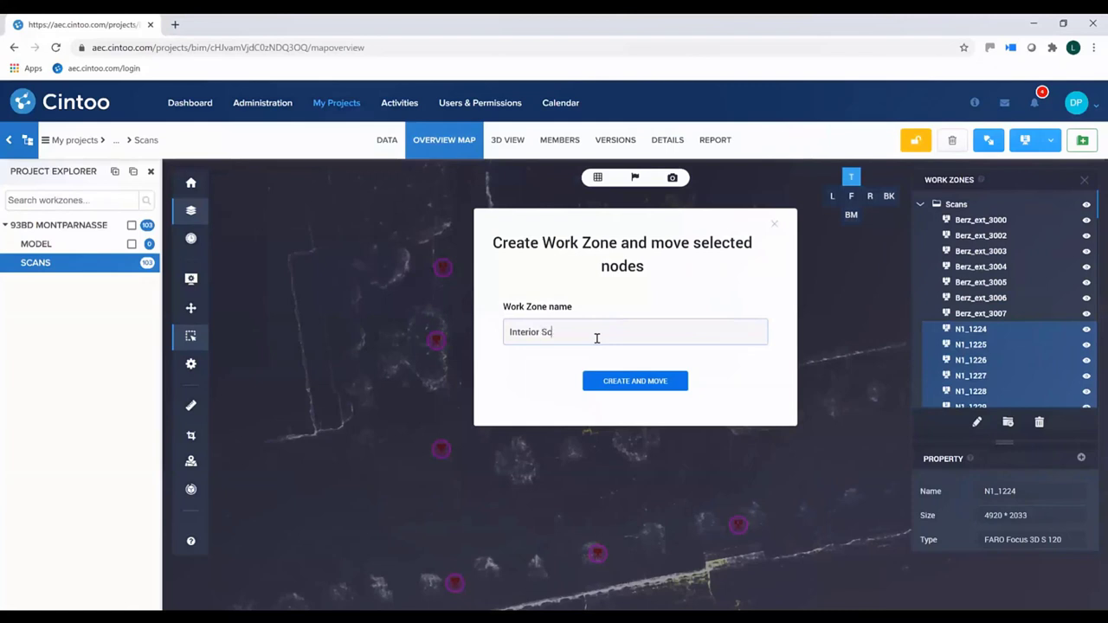
# Move the selected interior scans into a new work zone named "Interior Scans" and hide that zone from the map
pyautogui.write('s')
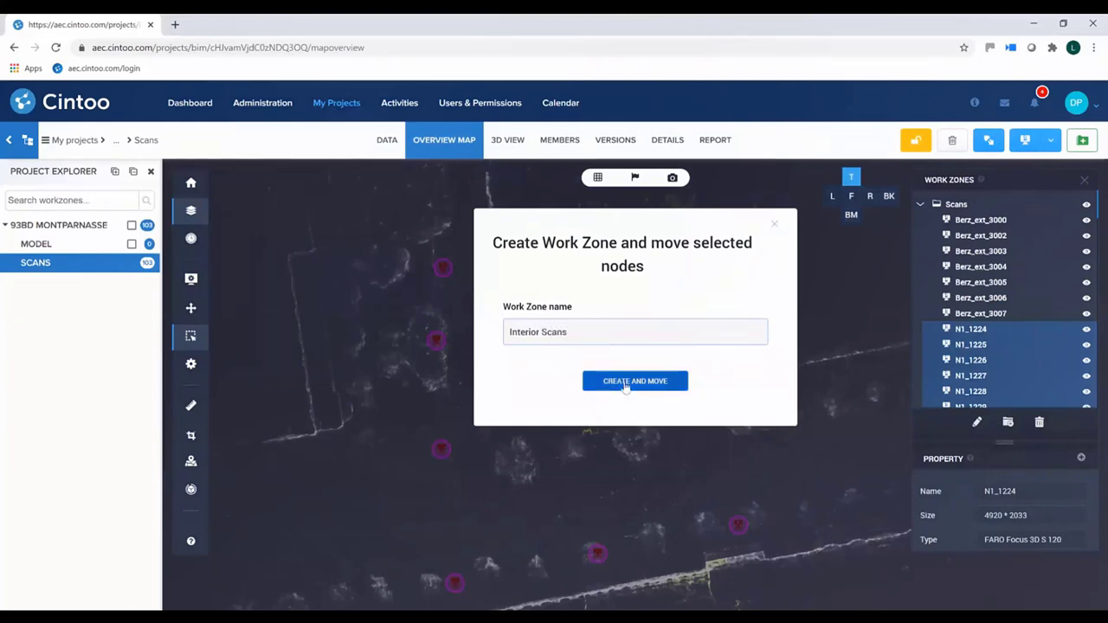
pyautogui.click(624, 381)
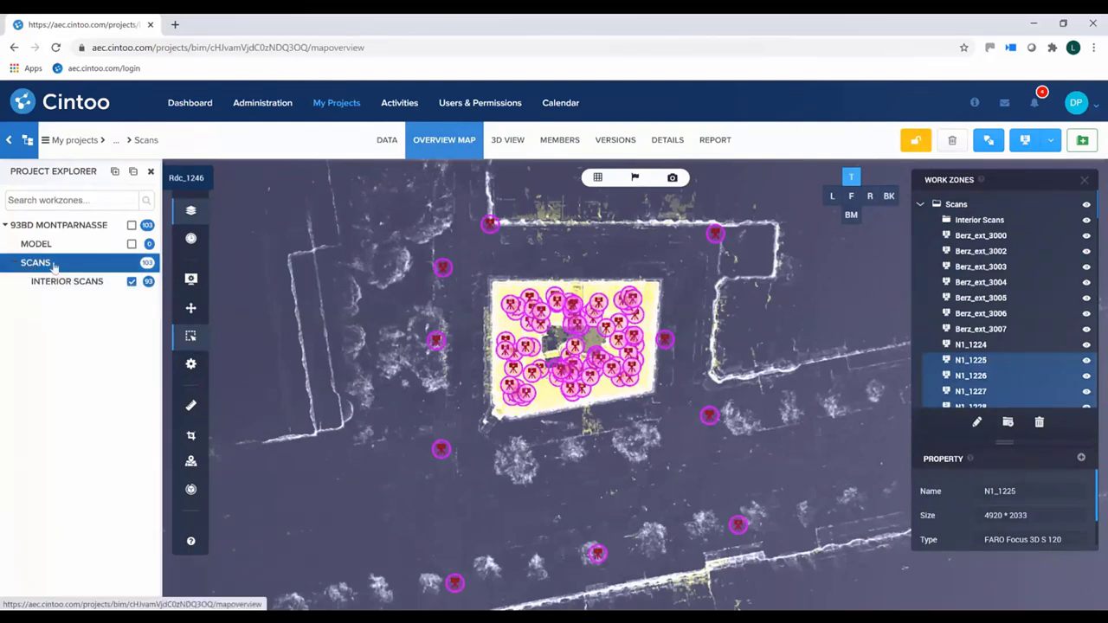
pyautogui.click(132, 282)
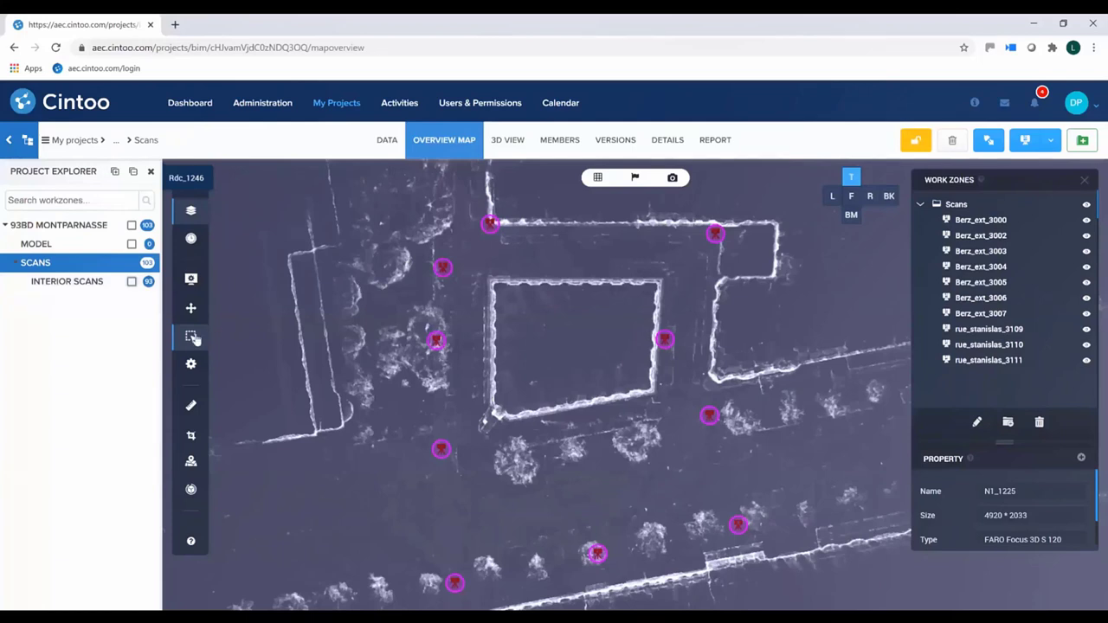
# Select all the remaining scans around the building and move them into a new work zone named "Exterior Scans"
pyautogui.click(191, 308)
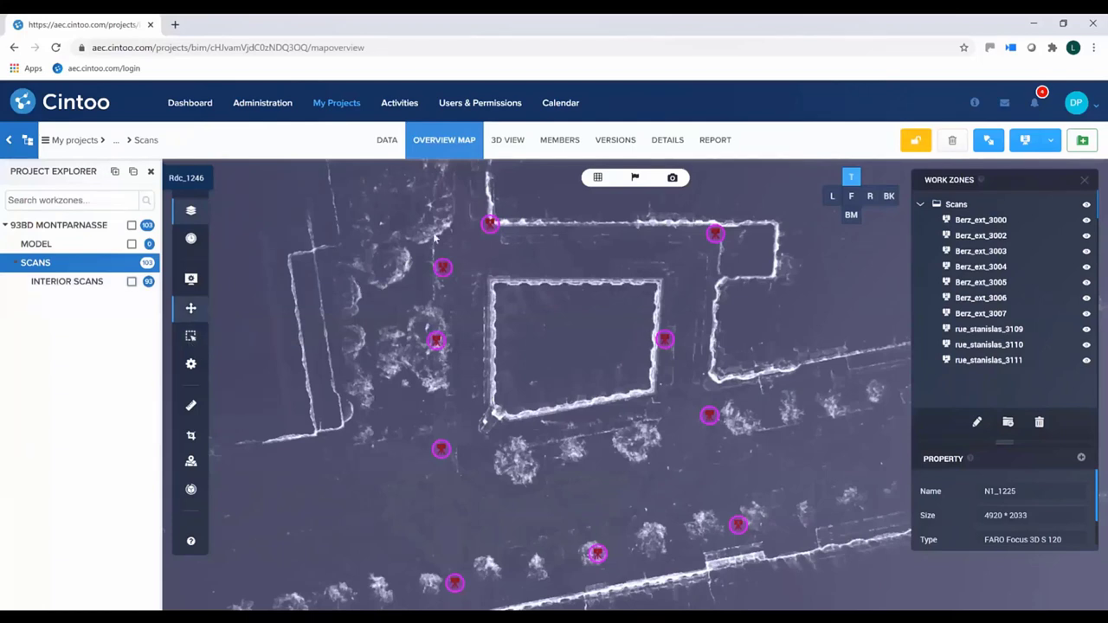
pyautogui.moveTo(414, 206); pyautogui.dragTo(549, 239)
pyautogui.scroll(-3, 451, 209)
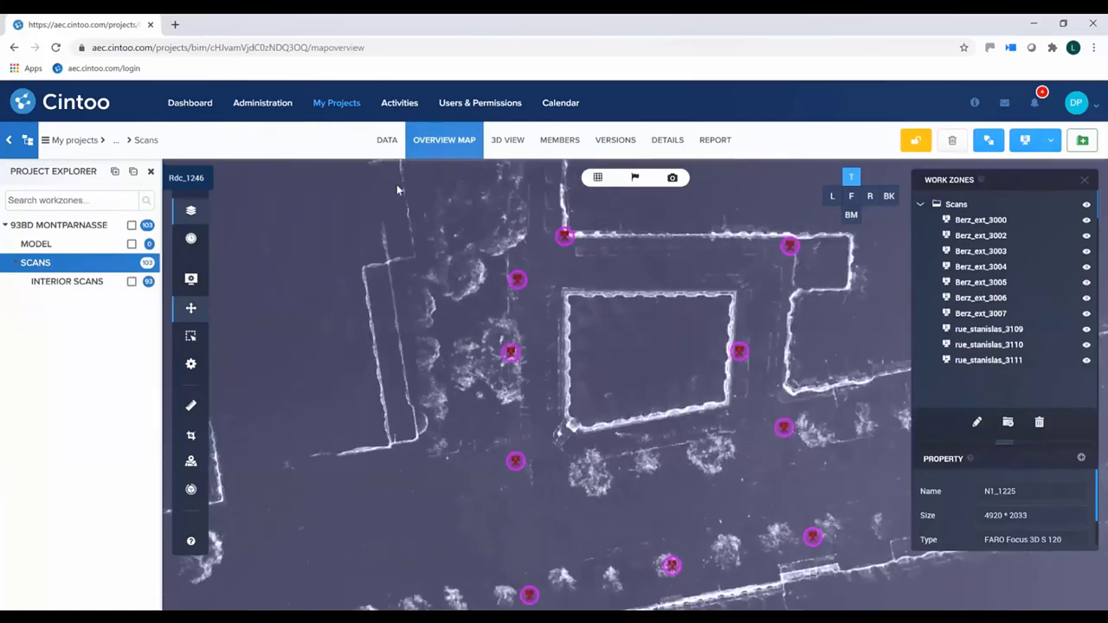
pyautogui.click(191, 336)
pyautogui.moveTo(447, 214); pyautogui.dragTo(844, 593)
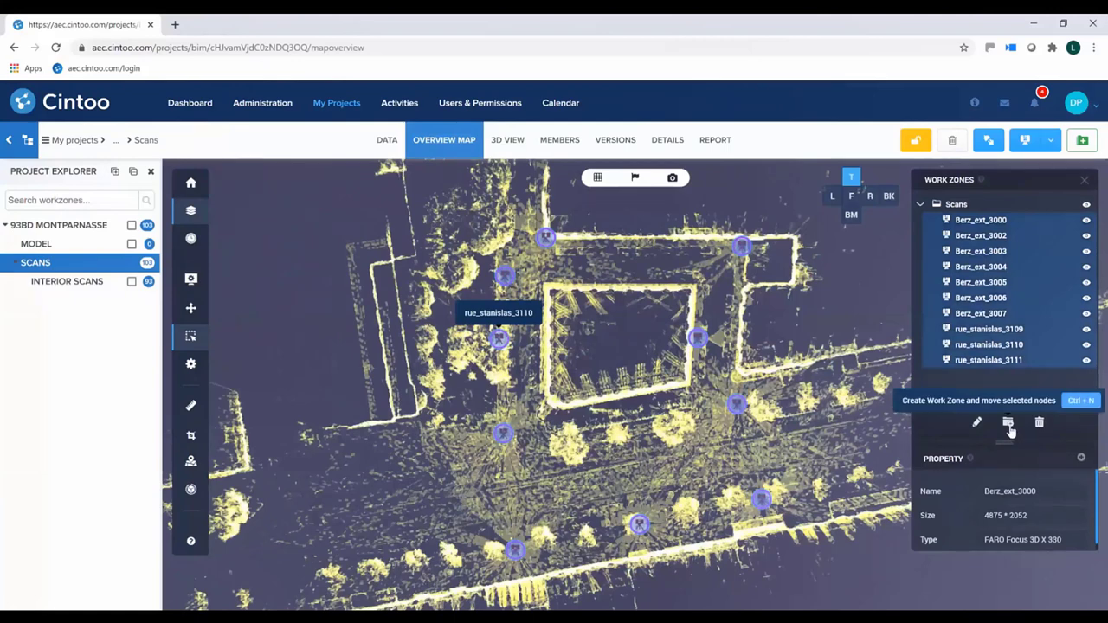
pyautogui.click(1008, 424)
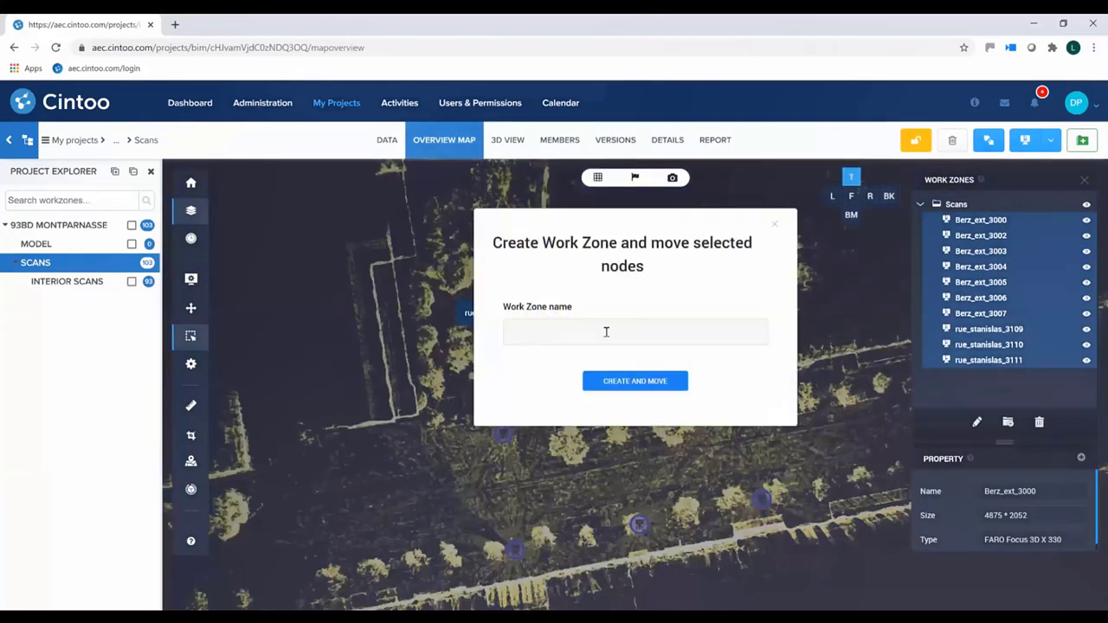
pyautogui.click(606, 331)
pyautogui.write('Exterior Scans')
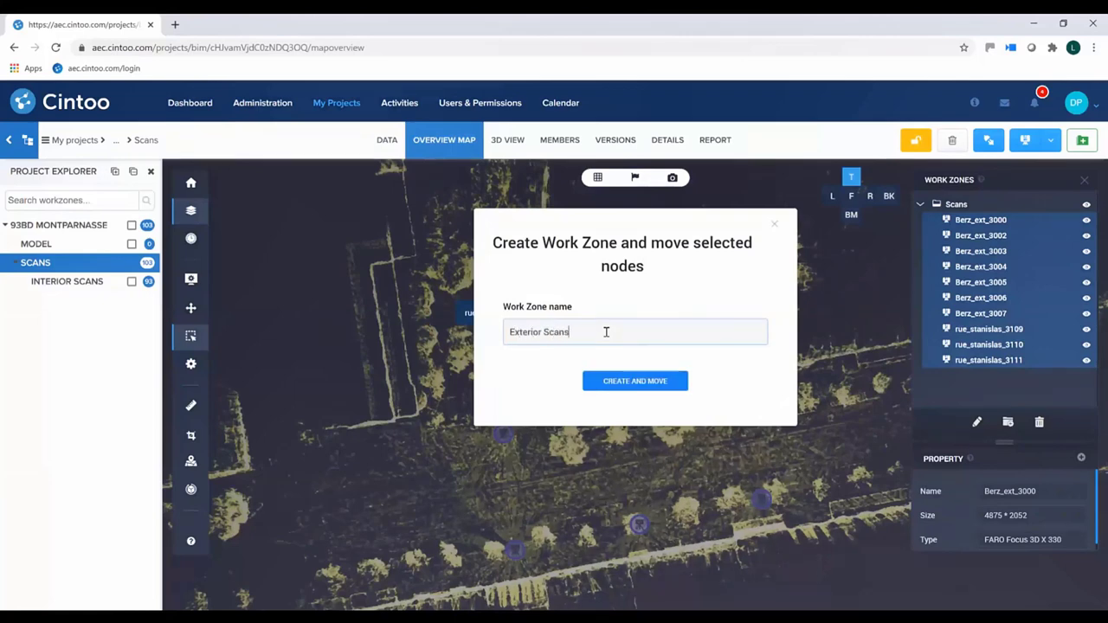
pyautogui.click(635, 379)
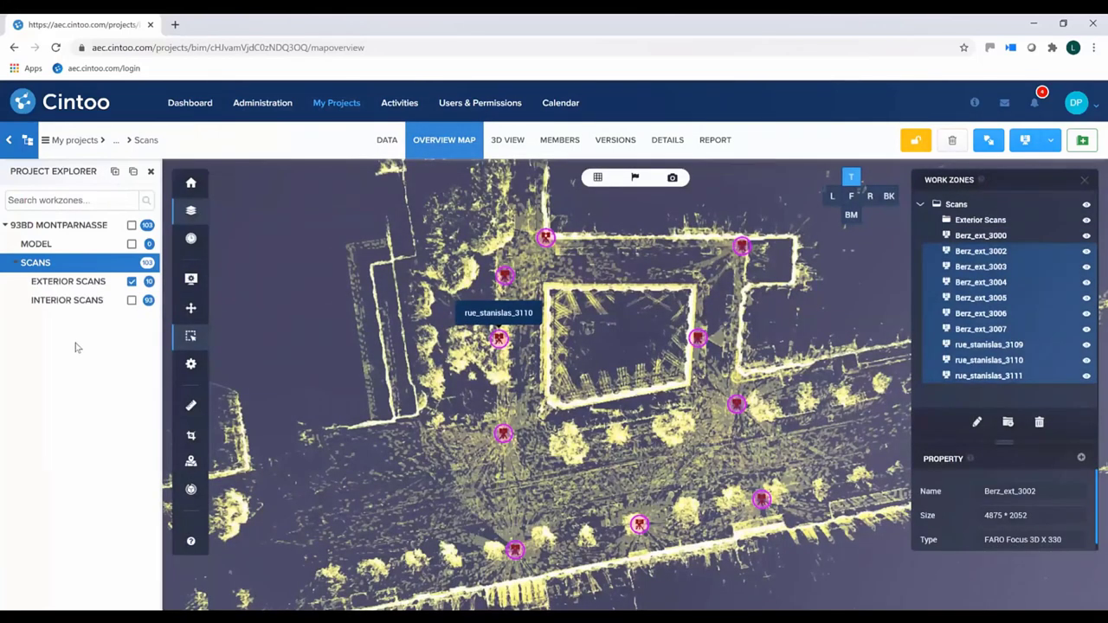
# Open the Interior Scans work zone in the overview map and display it in X-ray rendering from the front
pyautogui.click(132, 299)
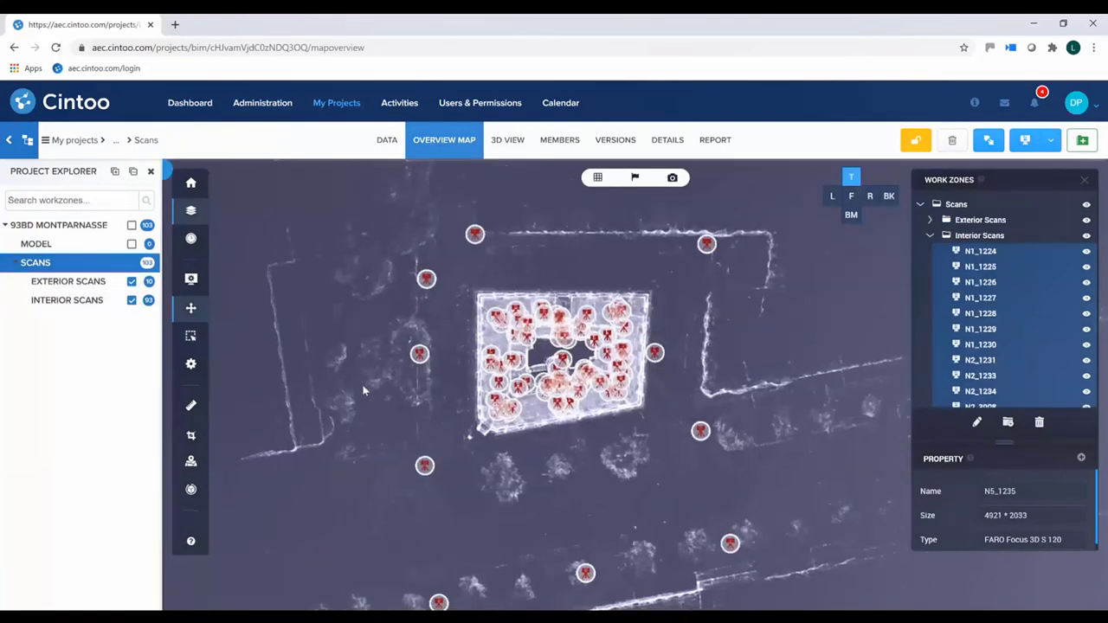
pyautogui.click(66, 300)
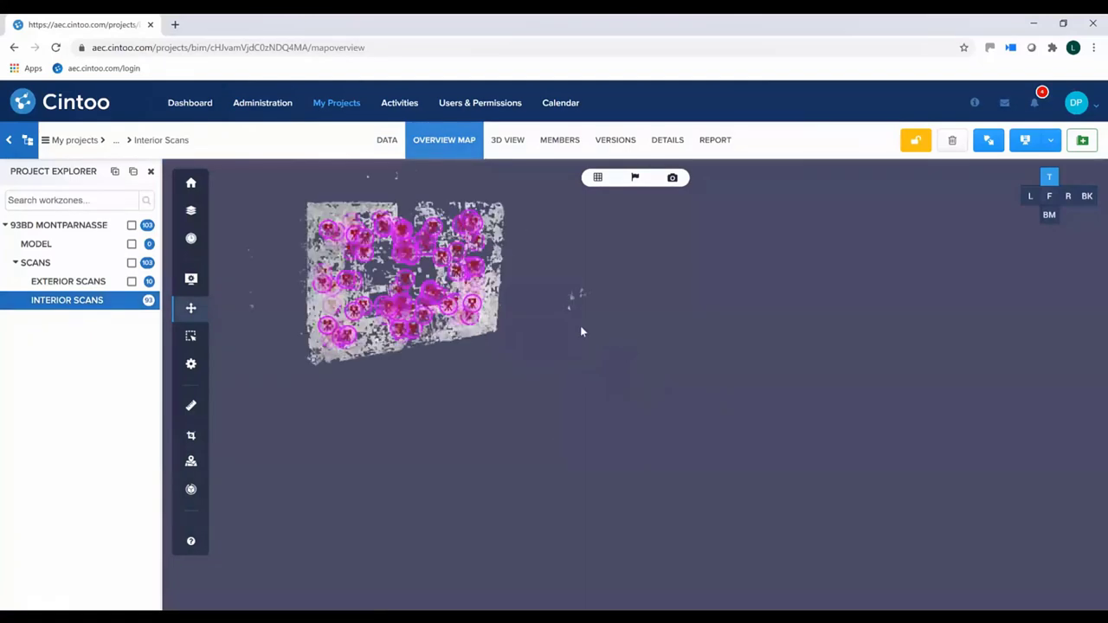
pyautogui.click(597, 177)
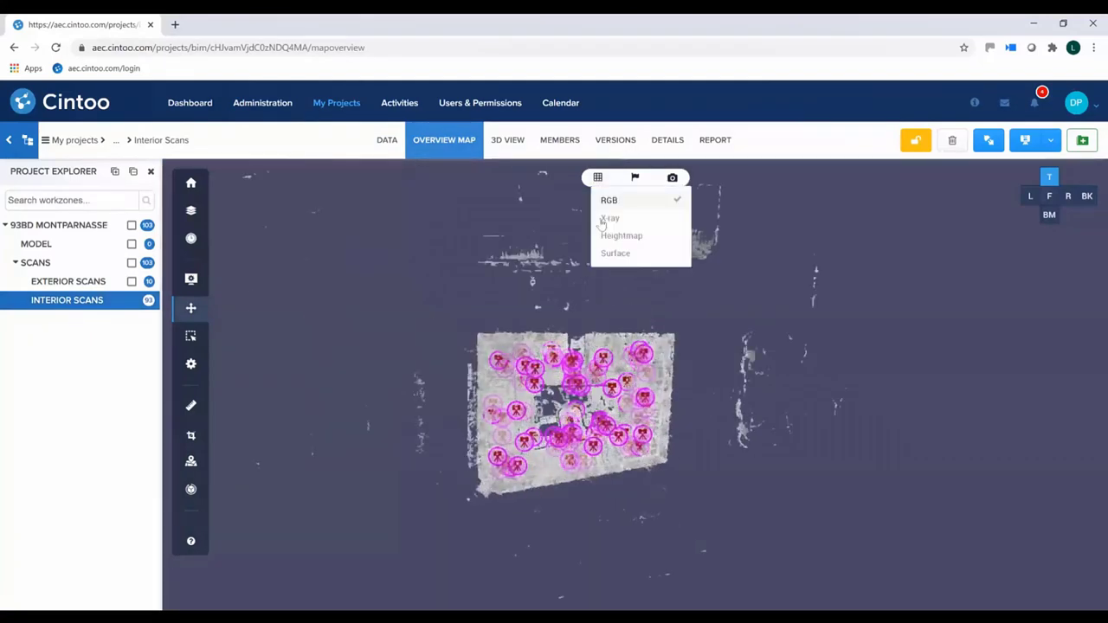
pyautogui.click(611, 218)
pyautogui.click(1049, 196)
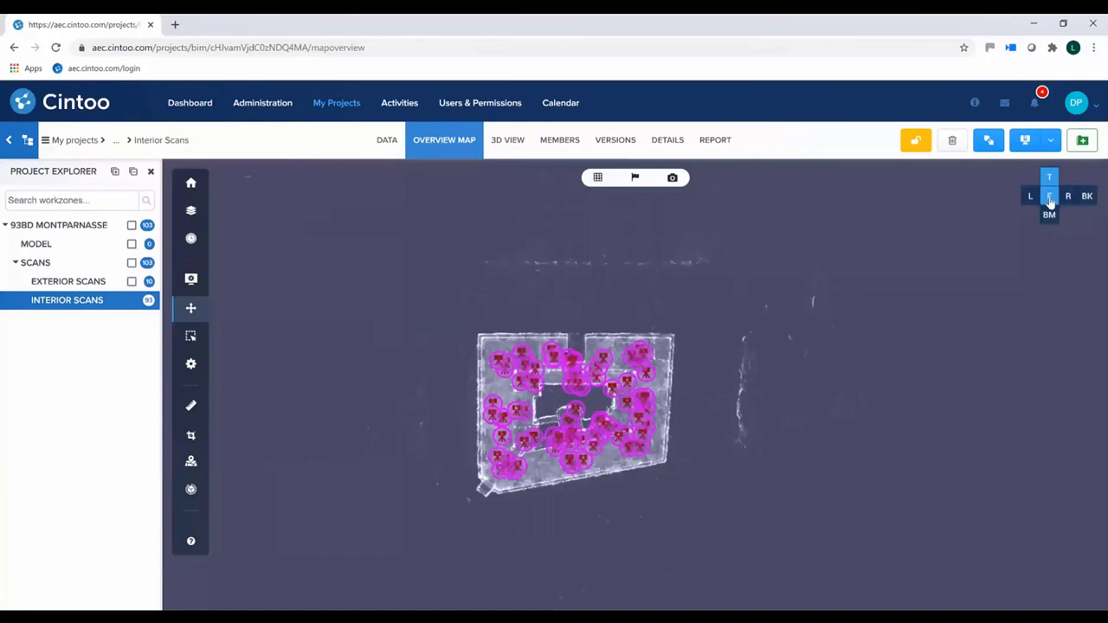
# Select the scans of the basement and the floor directly above it and move them into a new work zone named "Levels 1 and 2"
pyautogui.scroll(6, 658, 407)
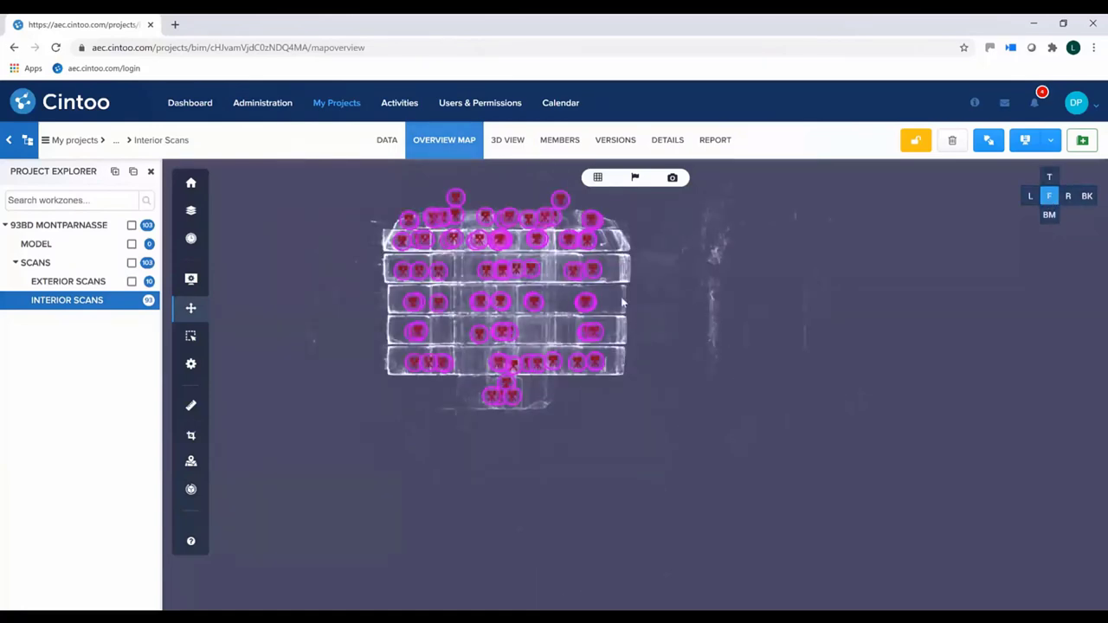
pyautogui.scroll(-2, 860, 430)
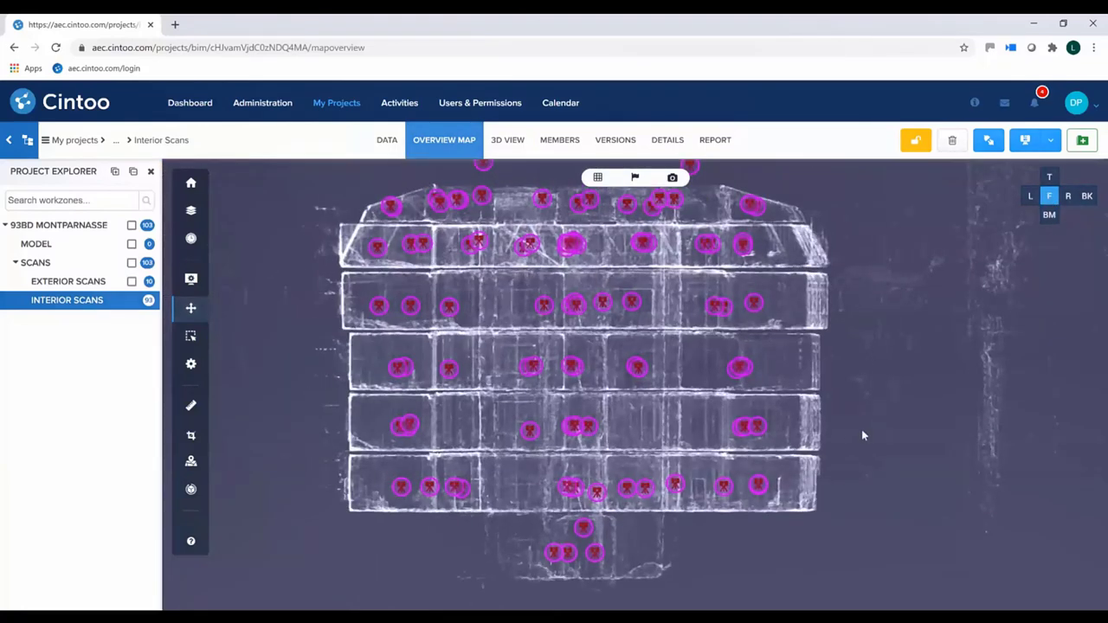
pyautogui.scroll(-2, 861, 429)
pyautogui.scroll(1, 861, 429)
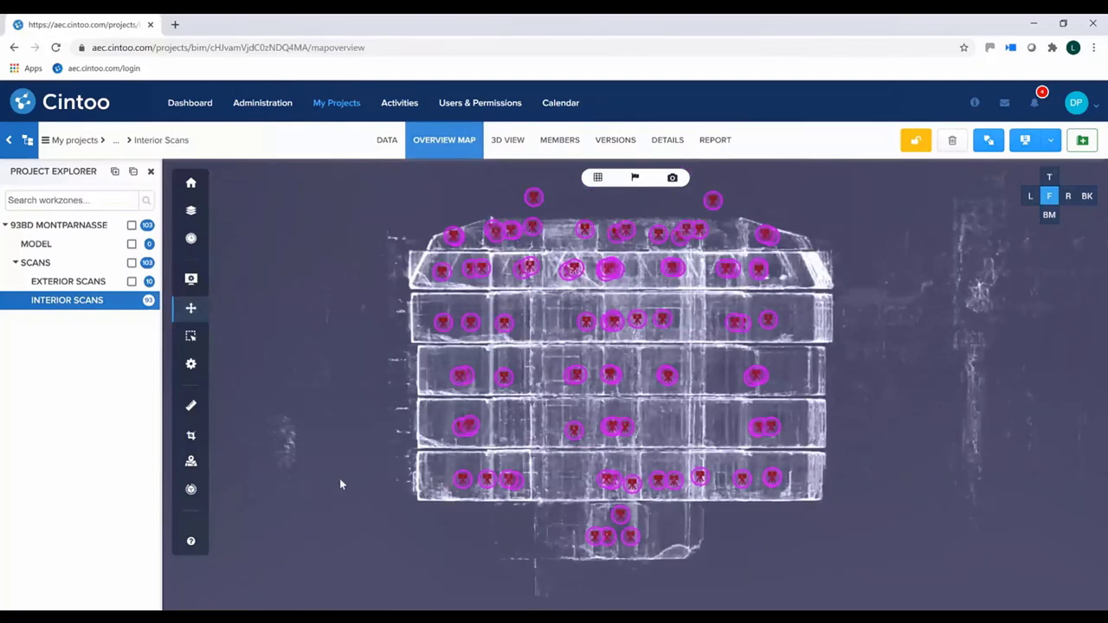
pyautogui.click(192, 338)
pyautogui.moveTo(391, 462); pyautogui.dragTo(829, 568)
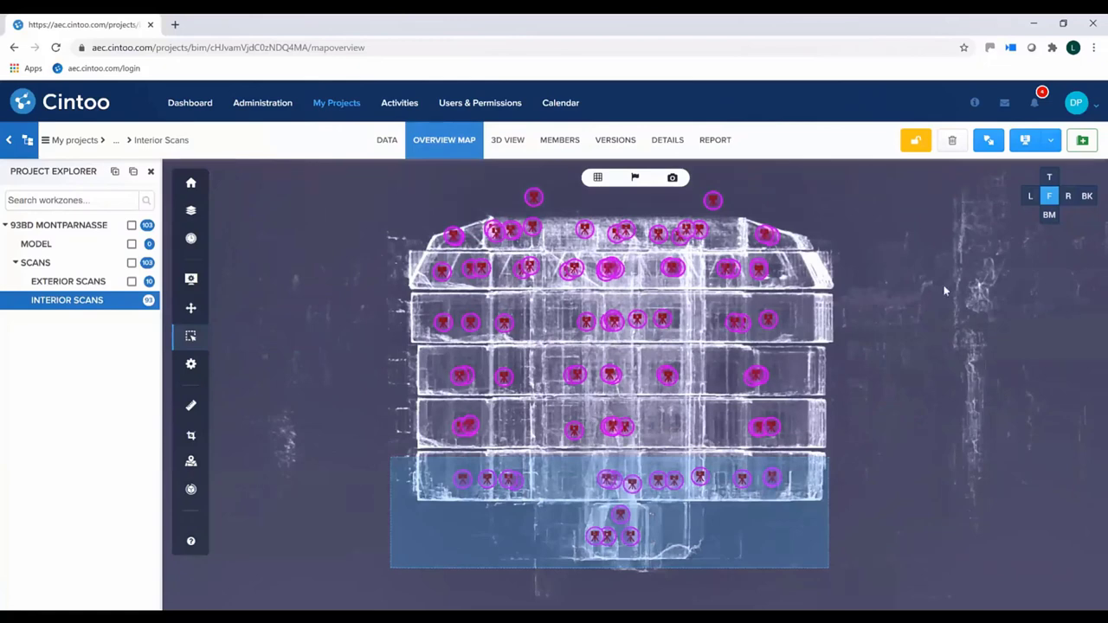
pyautogui.click(191, 211)
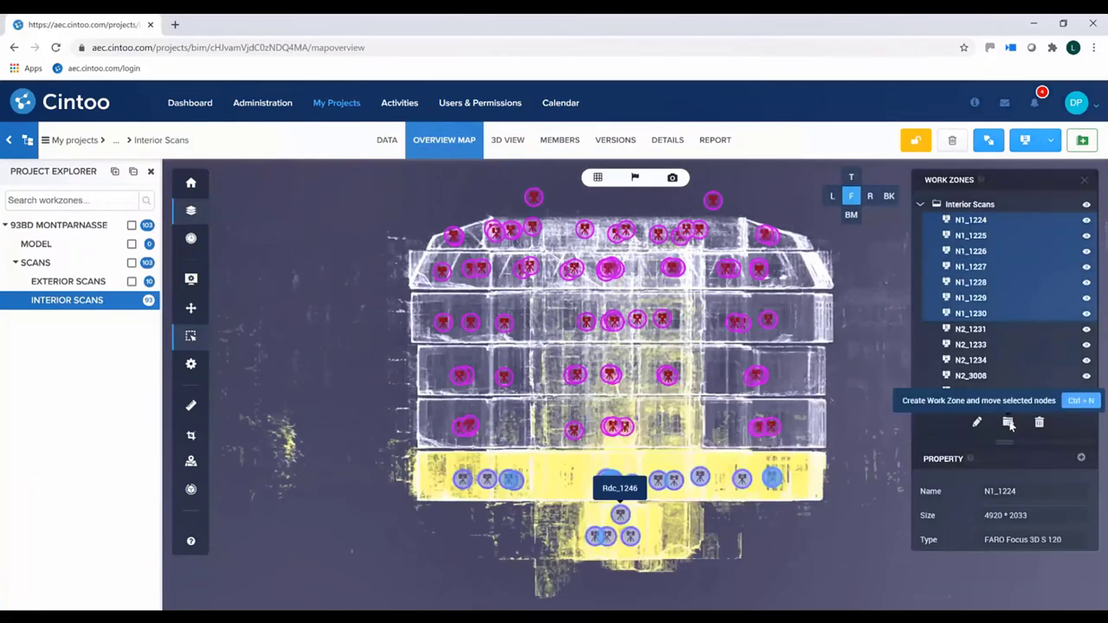
pyautogui.click(1008, 422)
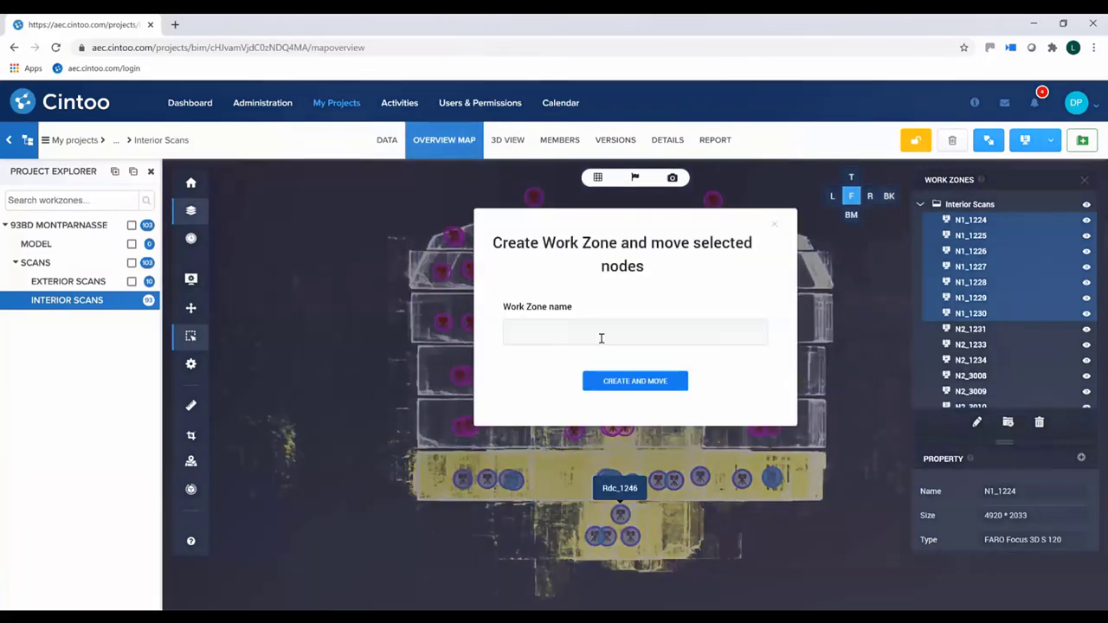
pyautogui.click(601, 335)
pyautogui.write('Levels')
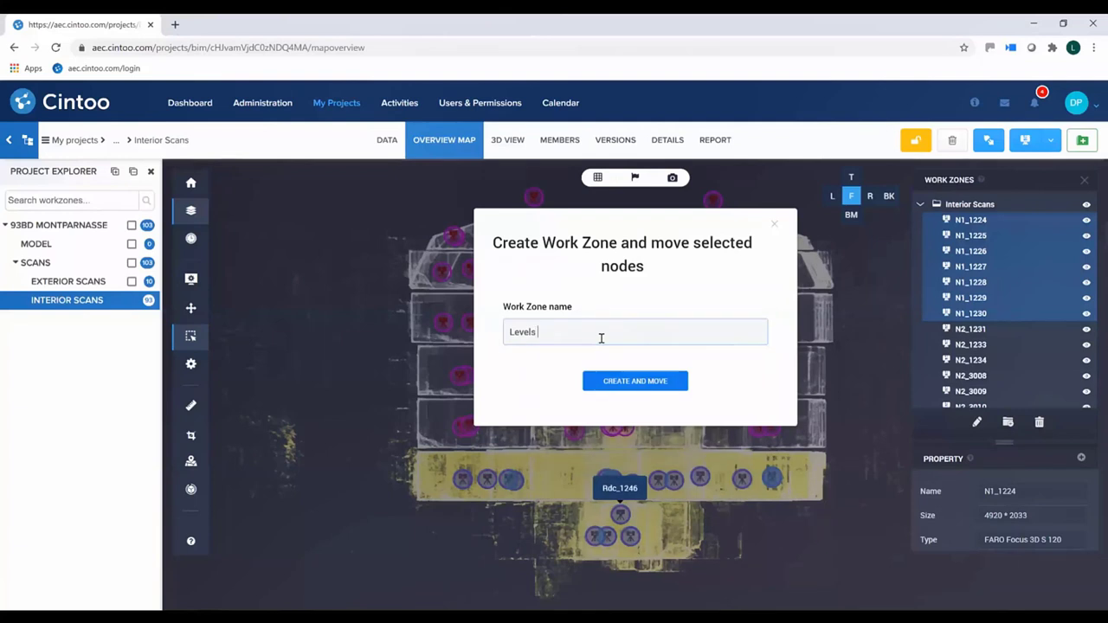
pyautogui.write(' 1 and 2')
pyautogui.click(641, 385)
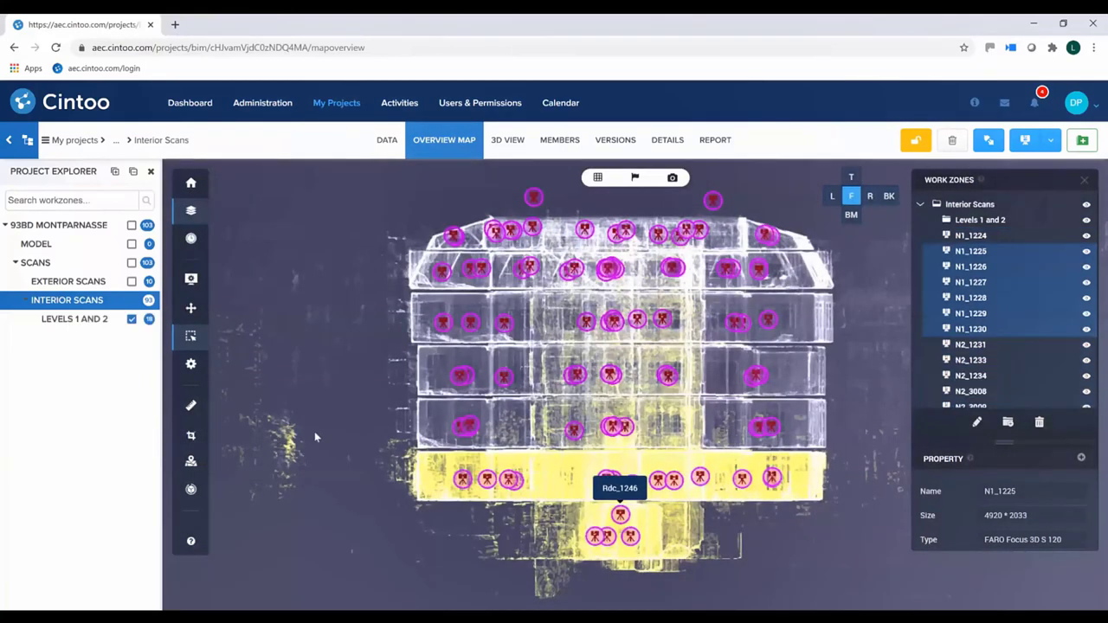
# Hide Levels 1 and 2, then move the scans of the lowest floor still shown into a new work zone named "Level 3"
pyautogui.click(131, 320)
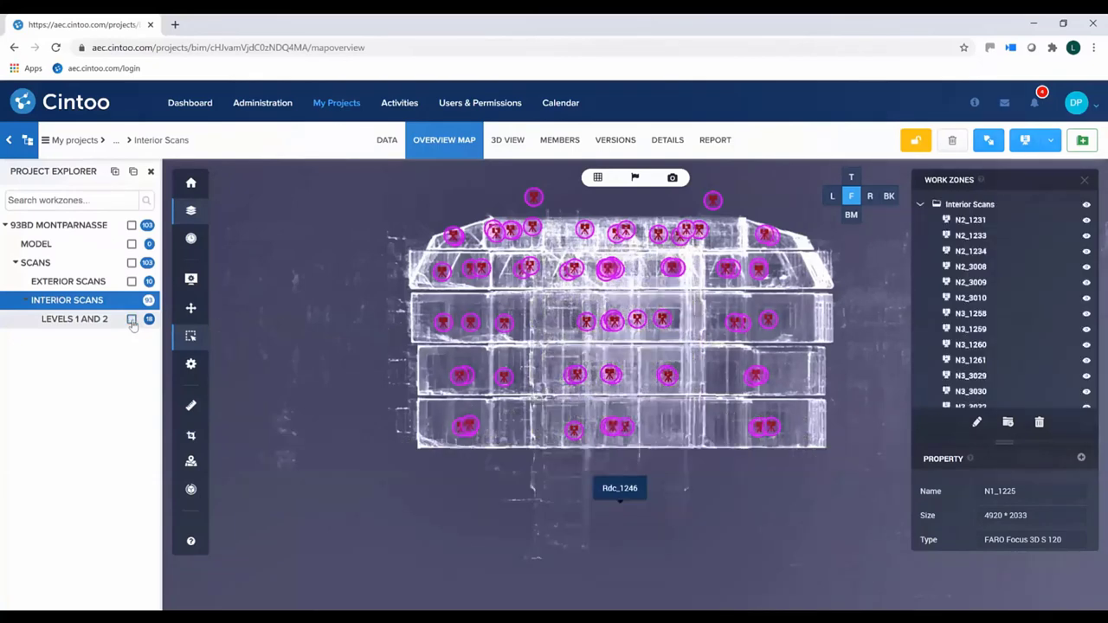
pyautogui.moveTo(853, 510); pyautogui.dragTo(866, 510)
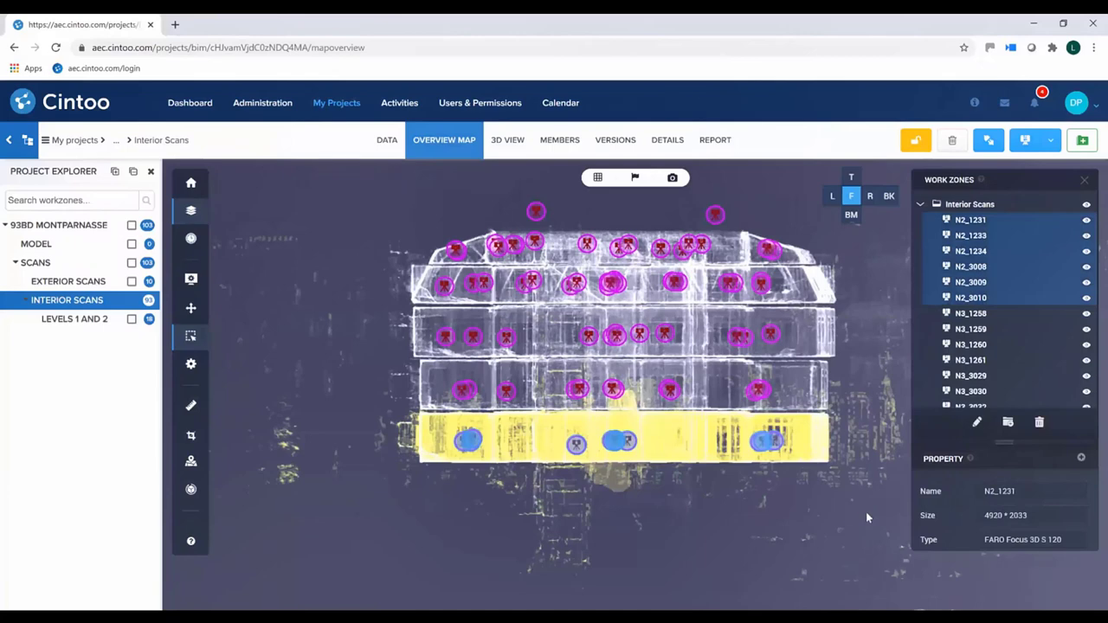
pyautogui.click(1009, 422)
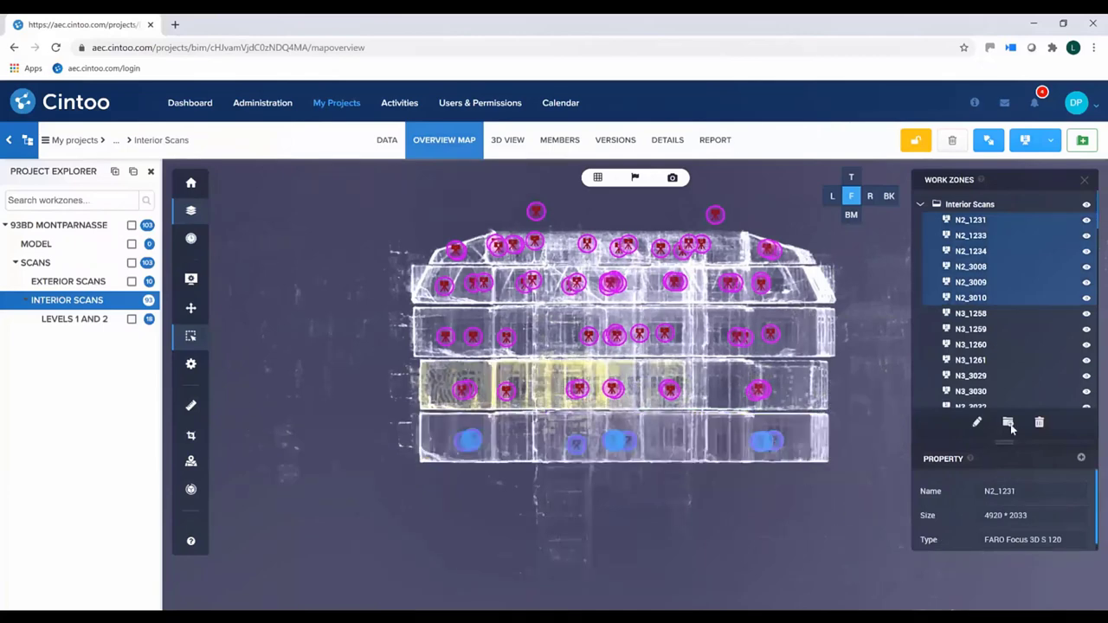
pyautogui.click(1008, 424)
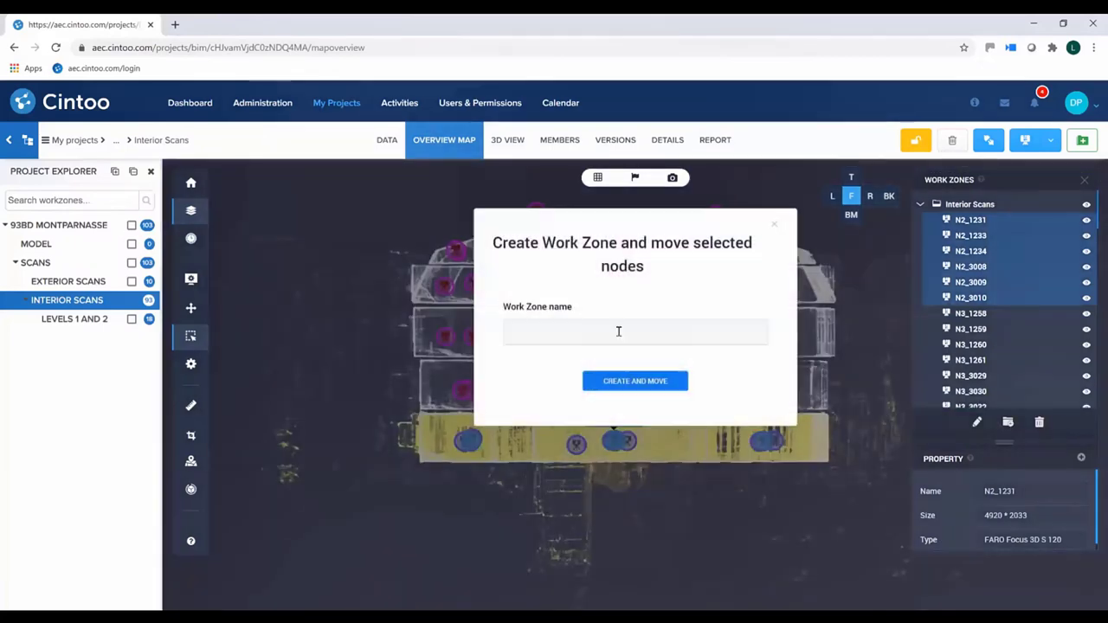
pyautogui.click(618, 331)
pyautogui.write('Level 3')
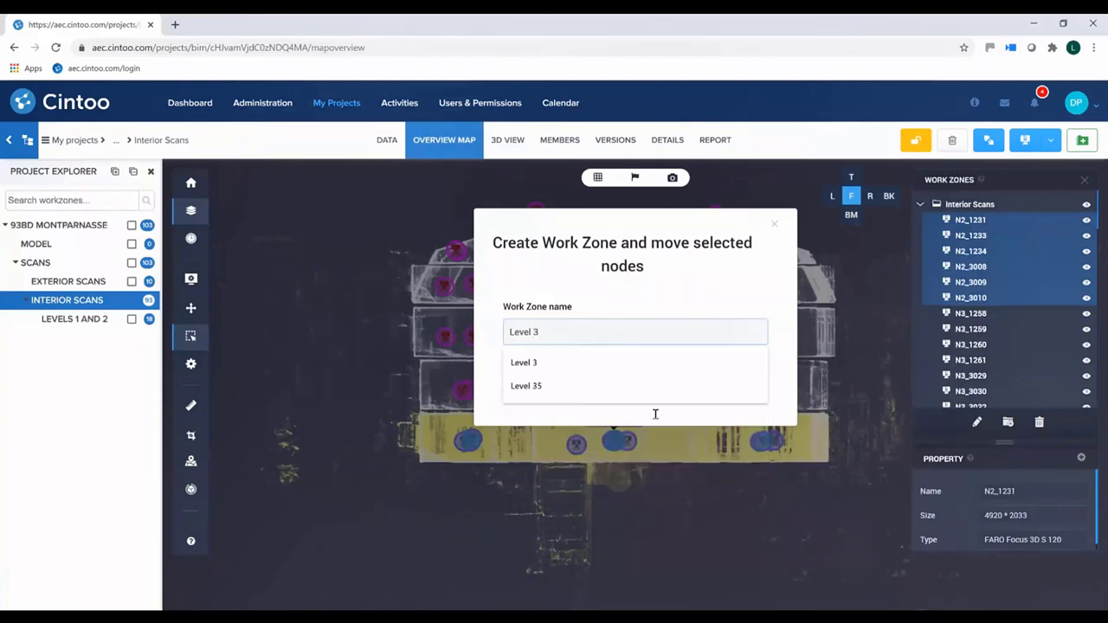
pyautogui.click(640, 385)
pyautogui.click(638, 382)
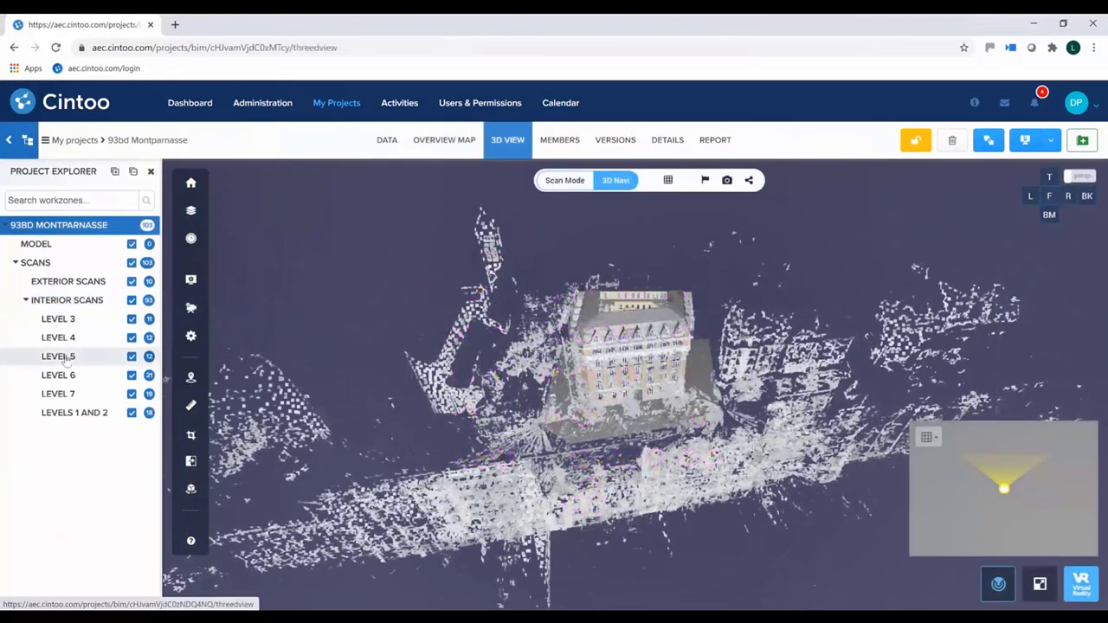
# Open the Level 5 work zone in the 3D view and switch to Scan Mode at the nearest scan position
pyautogui.click(66, 357)
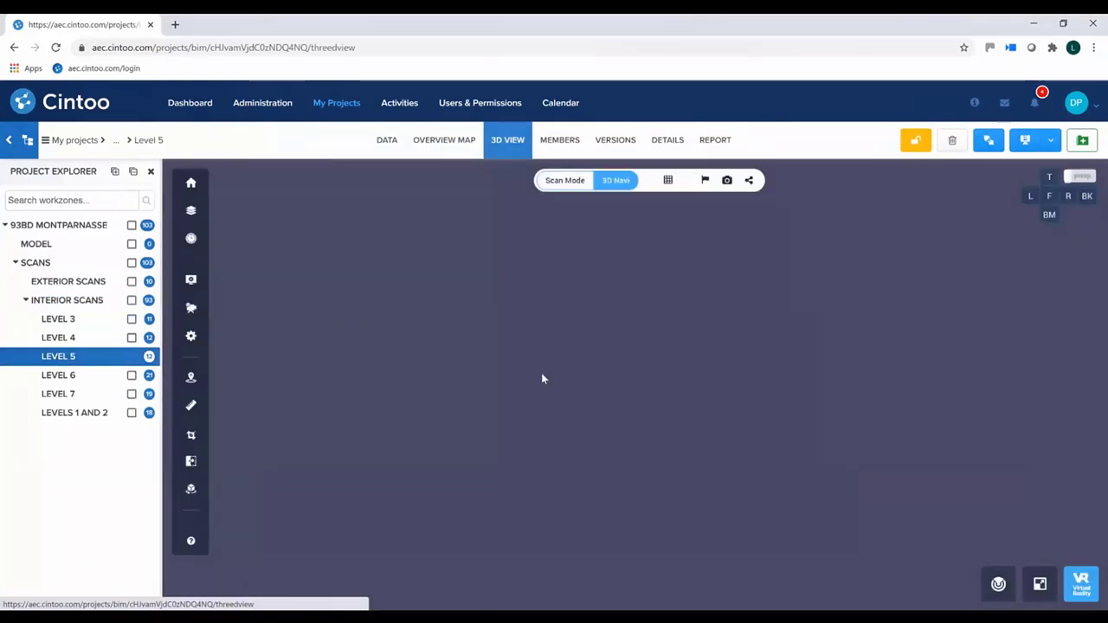
pyautogui.scroll(5, 630, 397)
pyautogui.moveTo(640, 398); pyautogui.dragTo(683, 286)
pyautogui.click(595, 183)
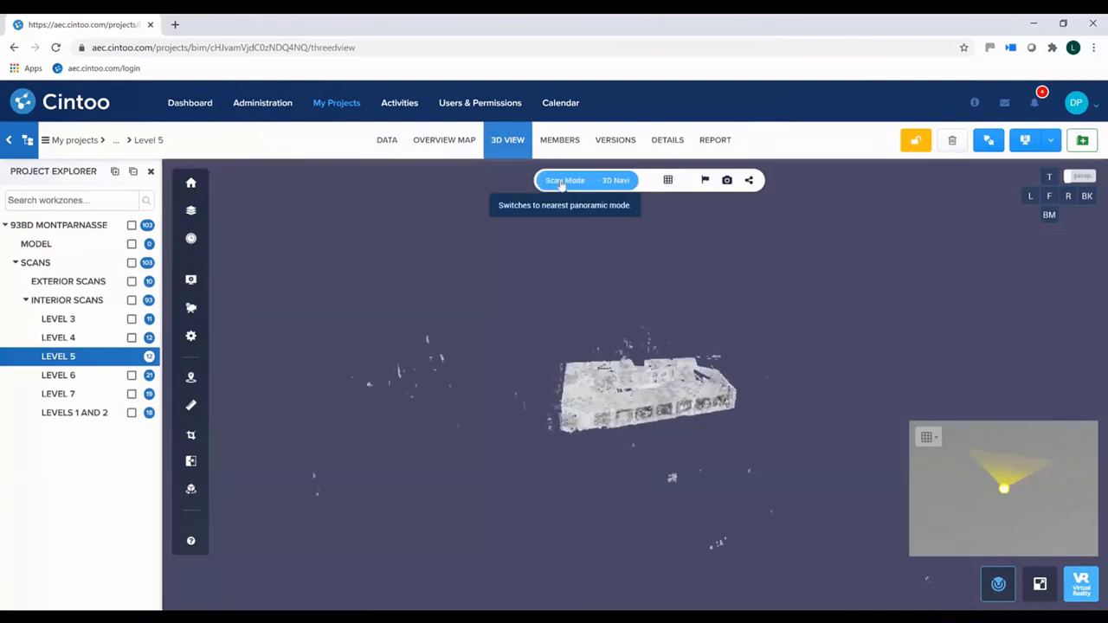
pyautogui.click(648, 345)
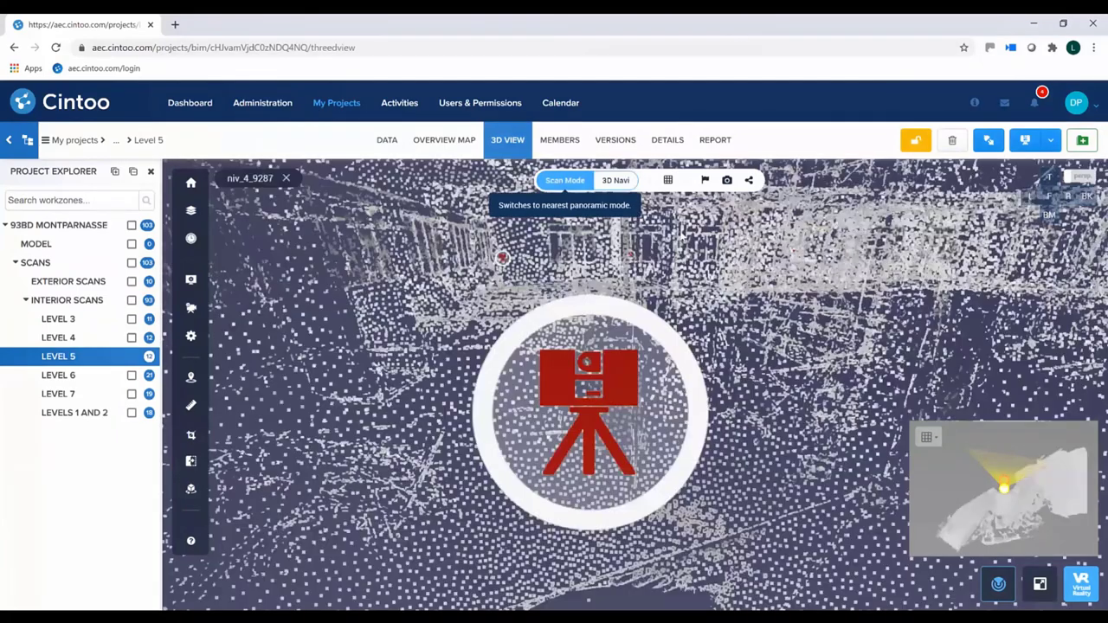
# Render the Level 5 scan as 3D Surface and look around the room toward the column by the scaffolding
pyautogui.click(668, 180)
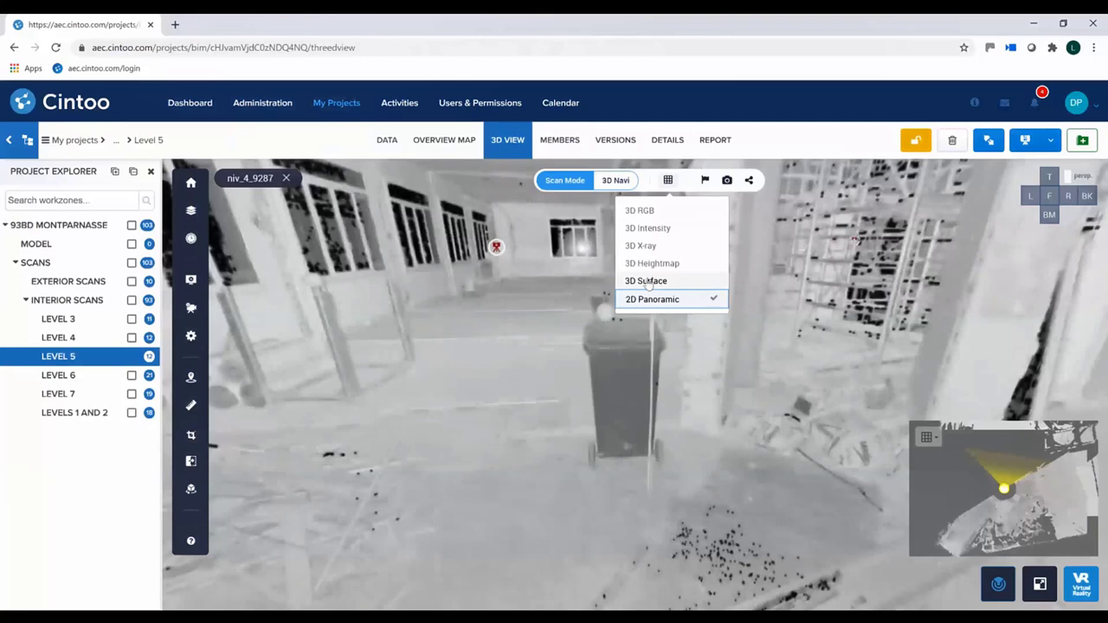
pyautogui.click(648, 282)
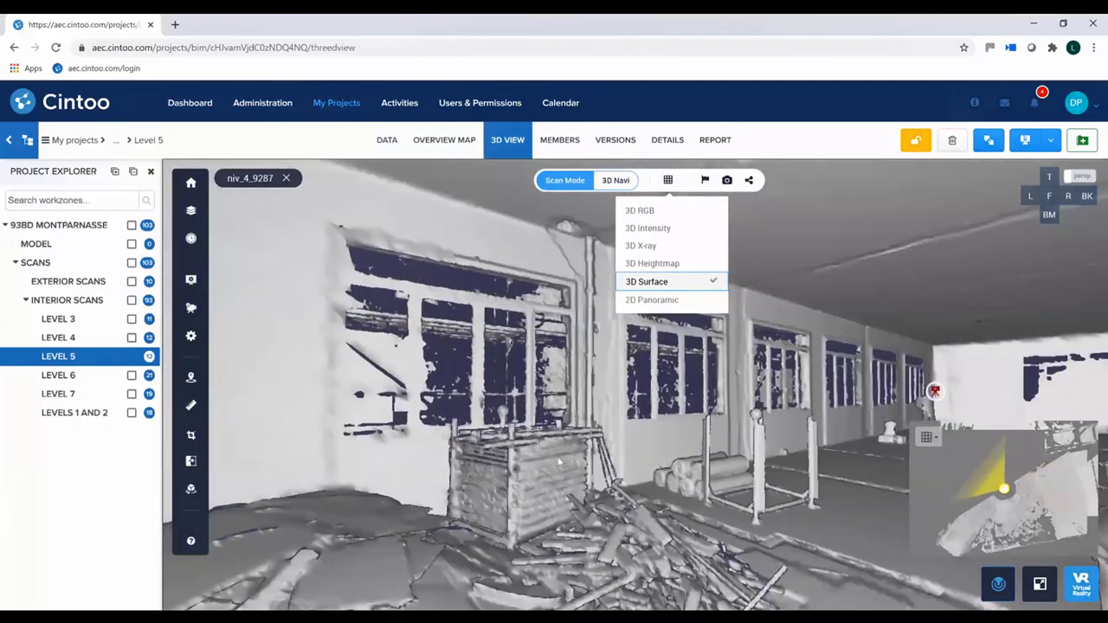
pyautogui.moveTo(559, 463); pyautogui.dragTo(372, 338)
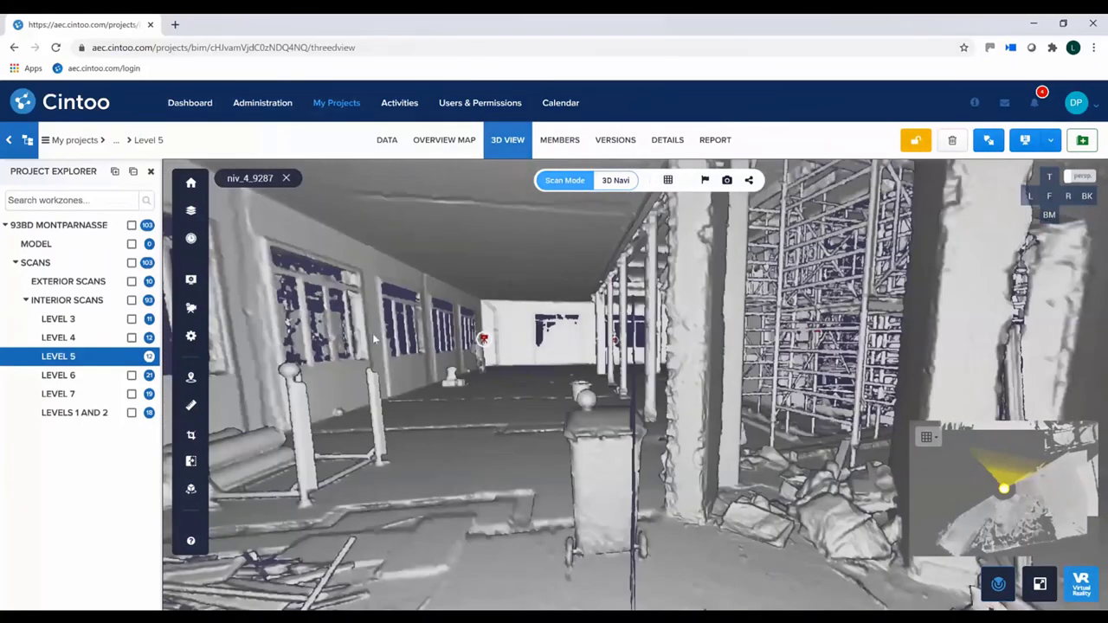
# Measure the column beside the scaffolding from the floor up to the ceiling and save the measurement
pyautogui.click(191, 405)
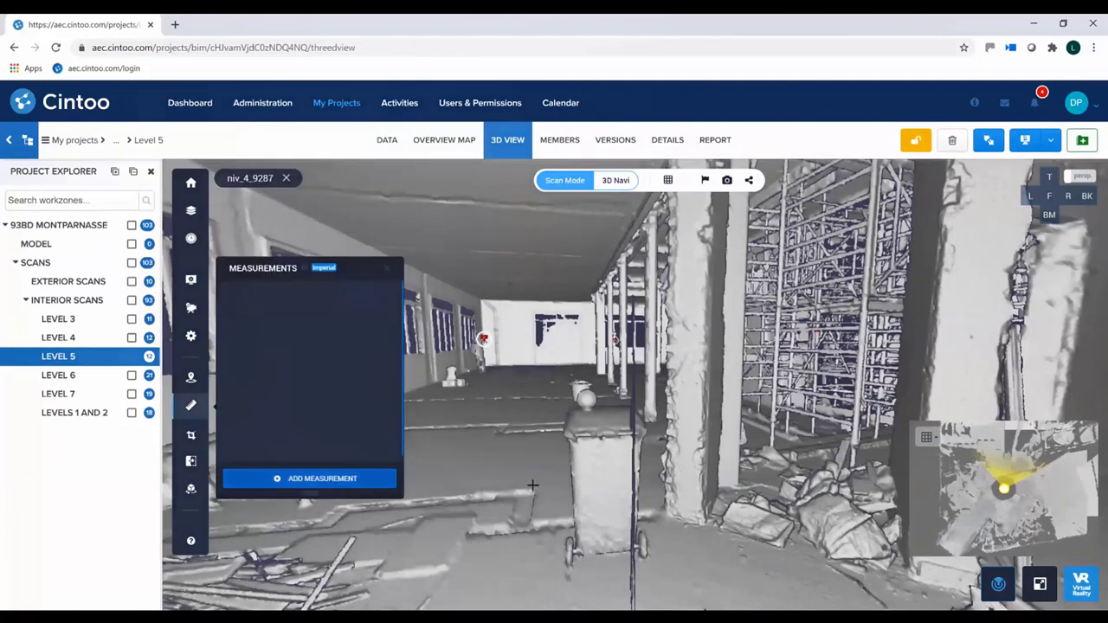
pyautogui.click(683, 518)
pyautogui.moveTo(686, 407); pyautogui.dragTo(665, 238)
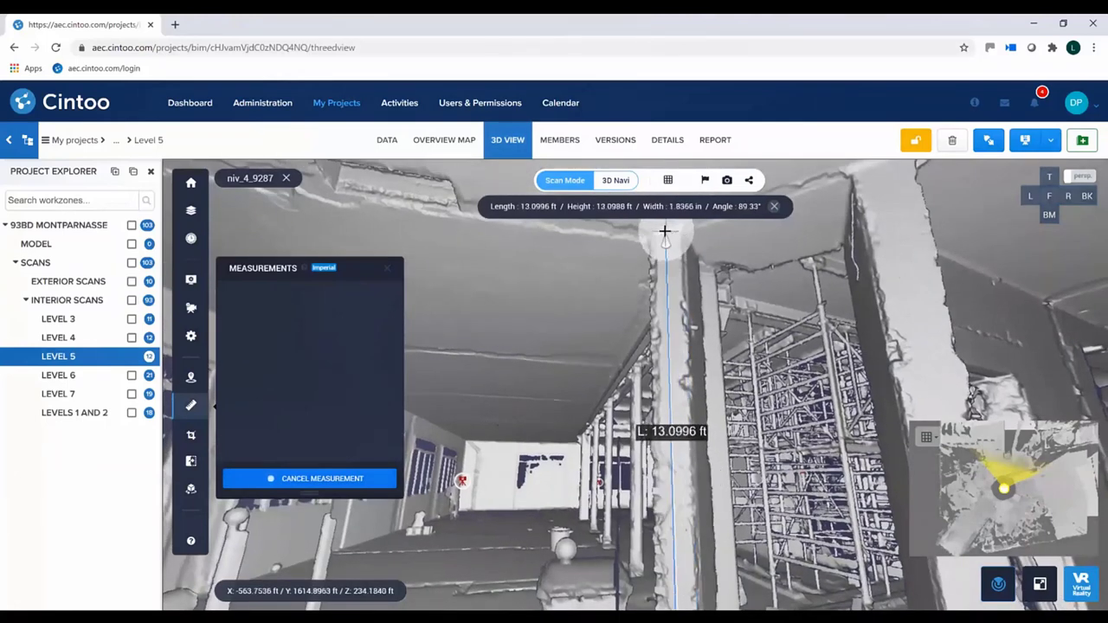
pyautogui.click(664, 232)
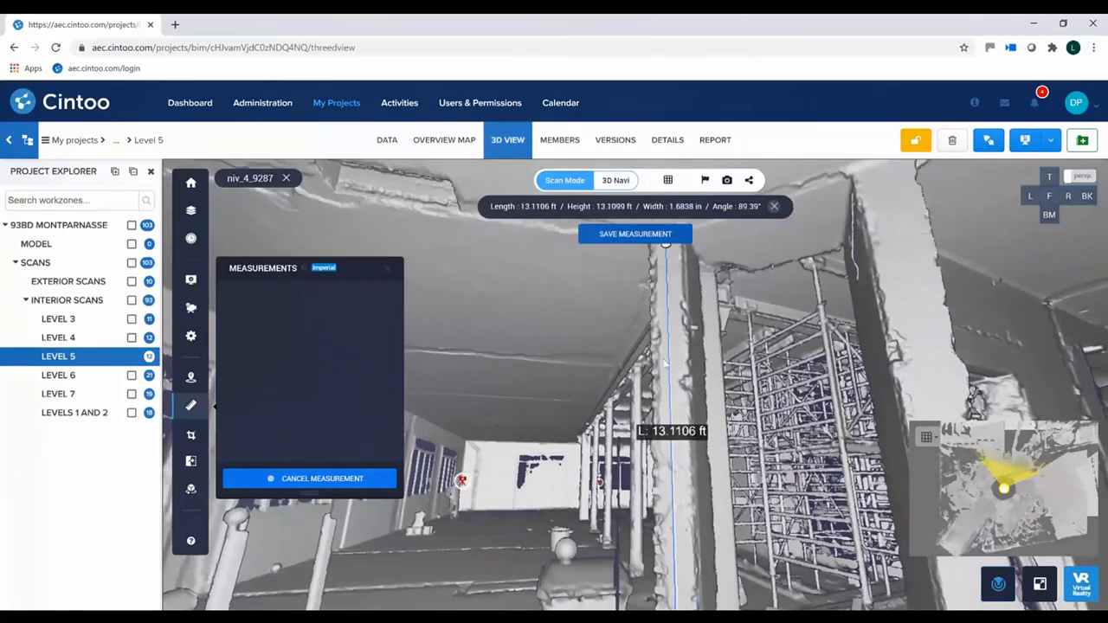
pyautogui.click(629, 232)
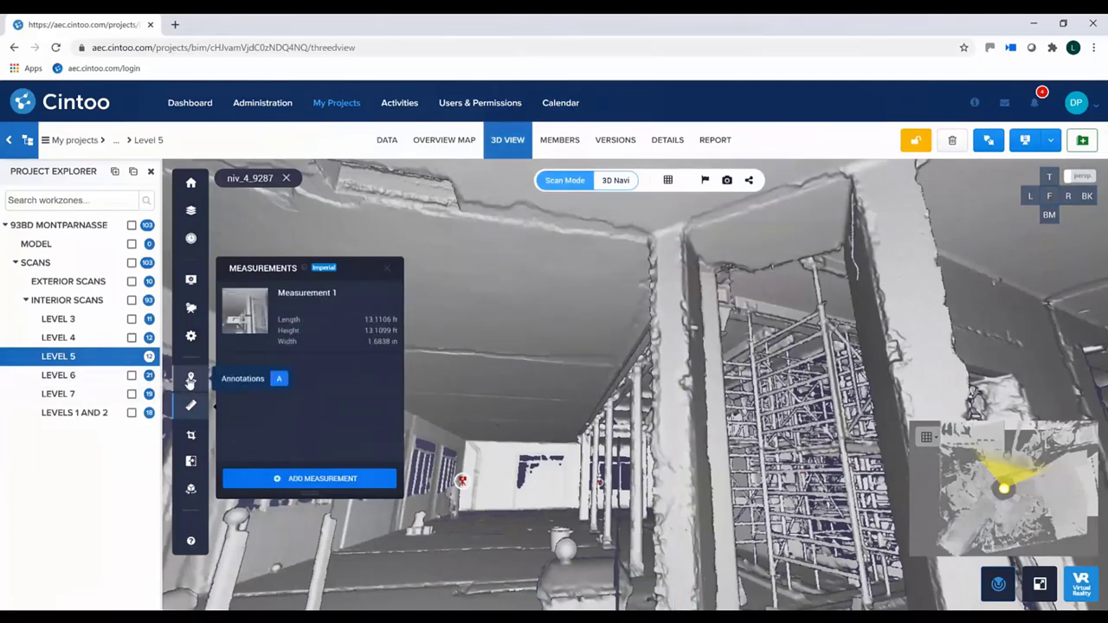
# Add a Note annotation titled "to be checked" at the top of the measured column
pyautogui.click(190, 380)
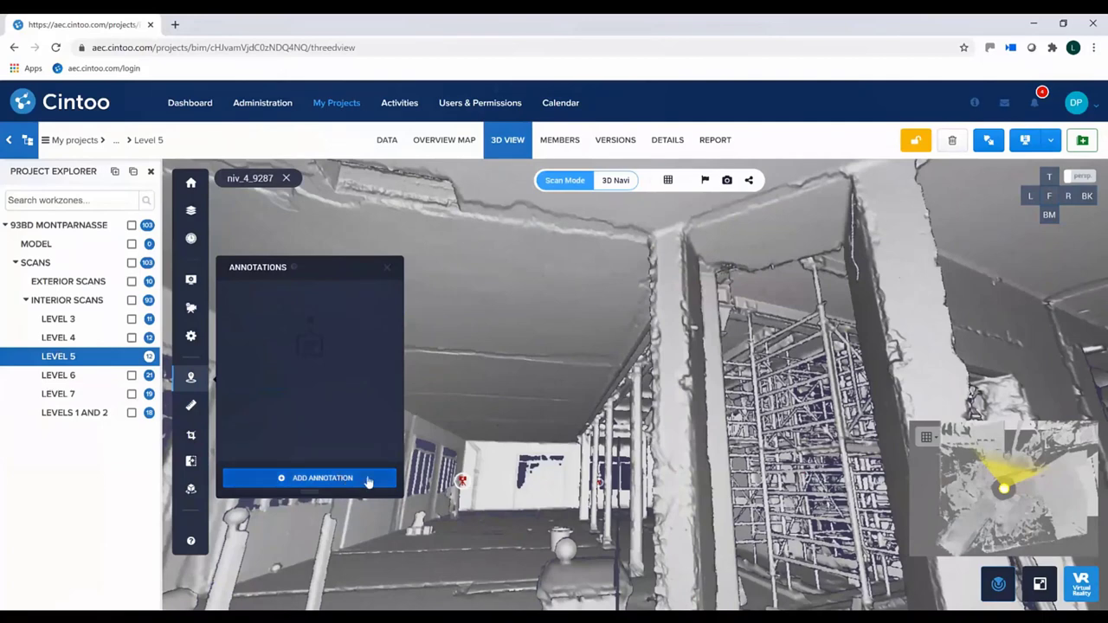
pyautogui.click(368, 479)
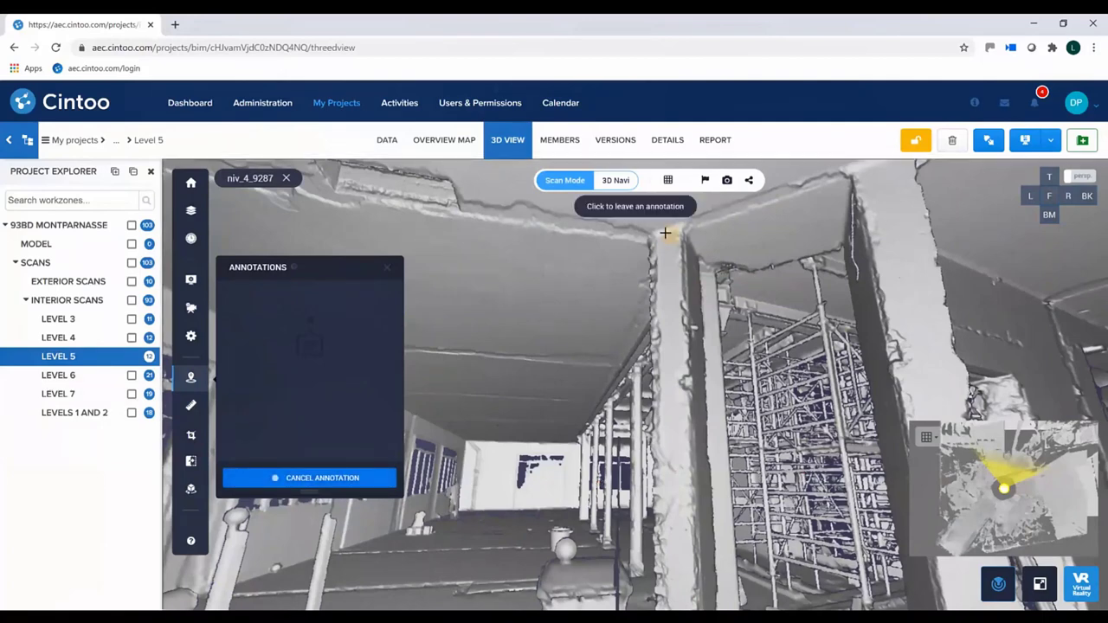
pyautogui.click(666, 234)
pyautogui.click(951, 263)
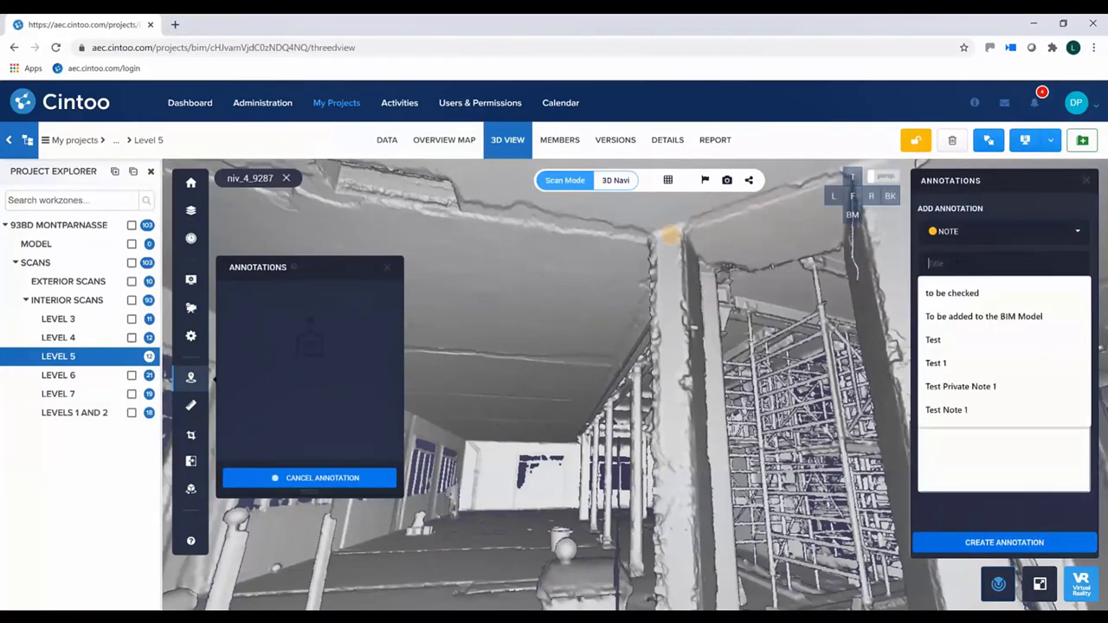
pyautogui.click(978, 231)
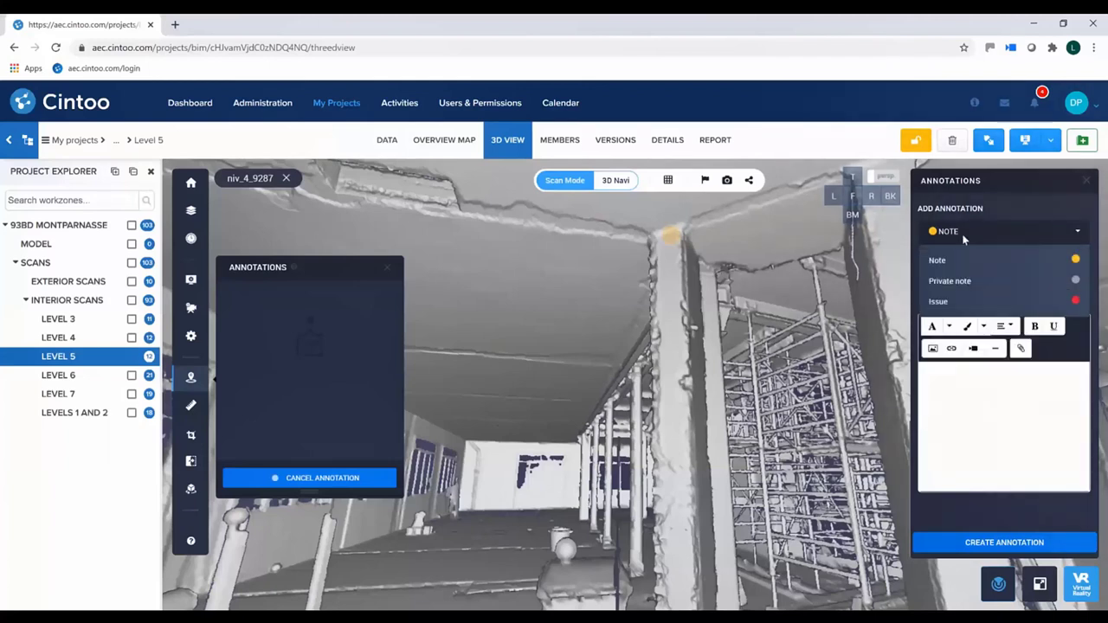
pyautogui.click(959, 258)
pyautogui.click(951, 262)
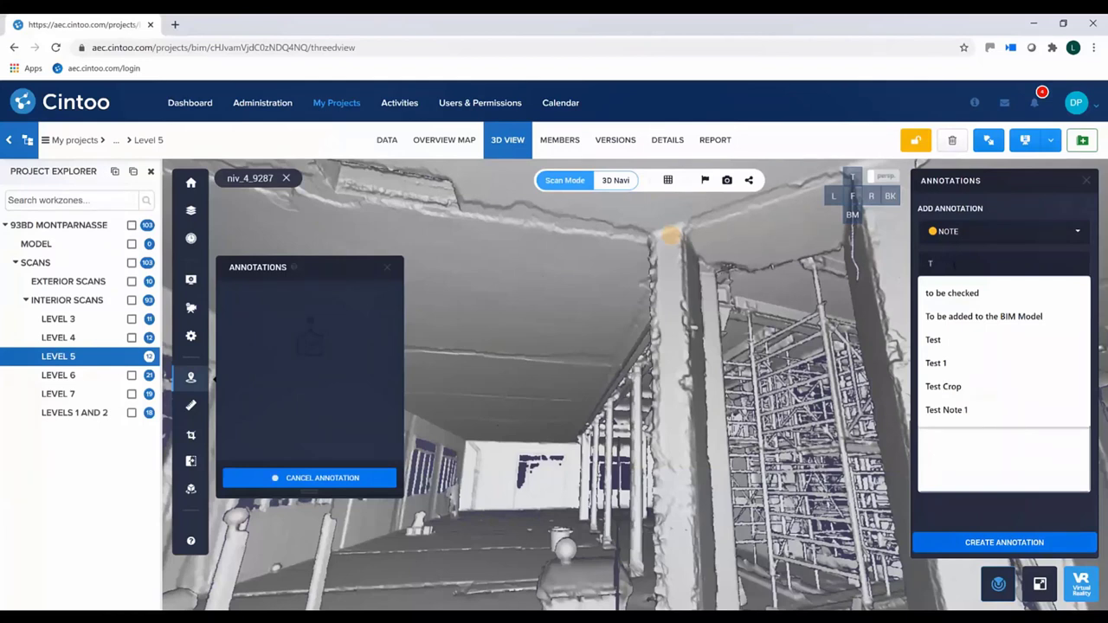
pyautogui.click(952, 294)
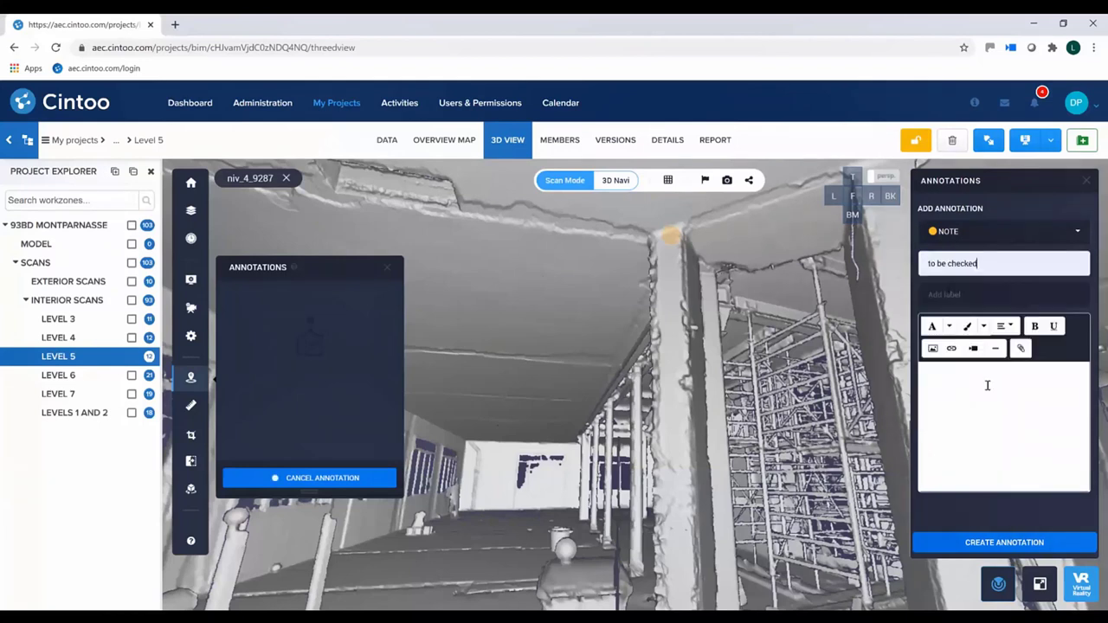
pyautogui.click(985, 543)
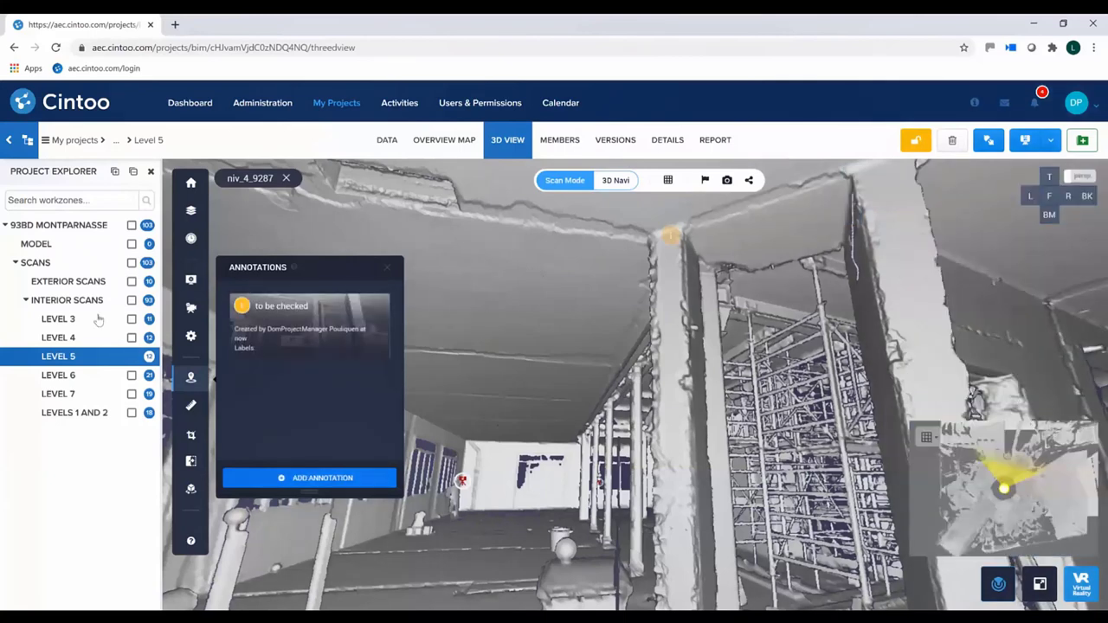
# Compare the Level 4, Level 5 and whole-project 3D views for the saved measurement and annotation markers
pyautogui.click(55, 339)
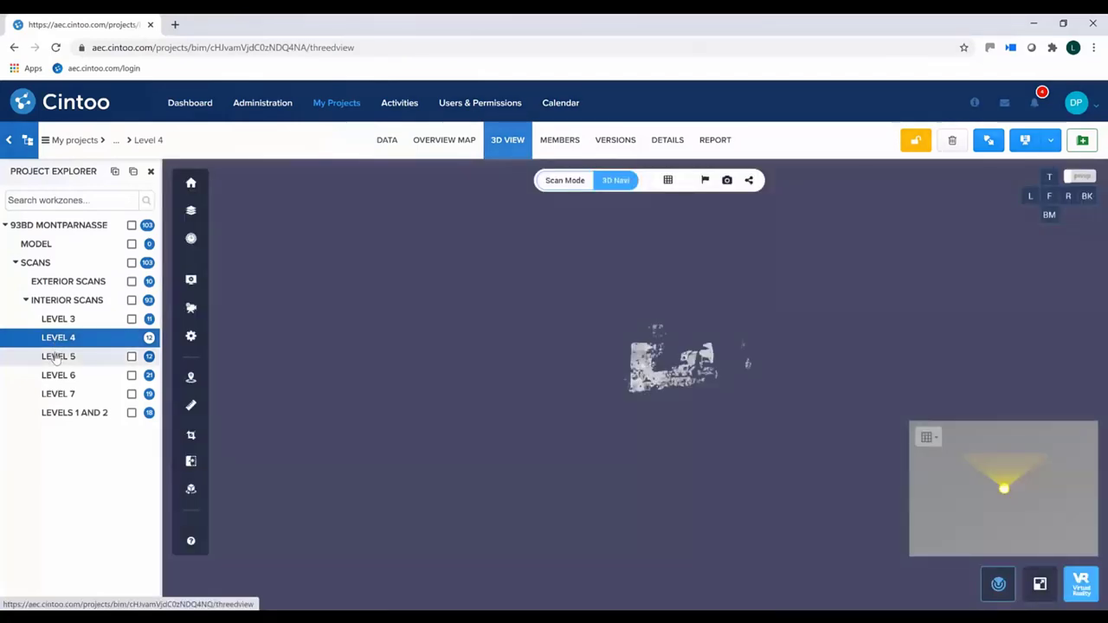
pyautogui.click(55, 356)
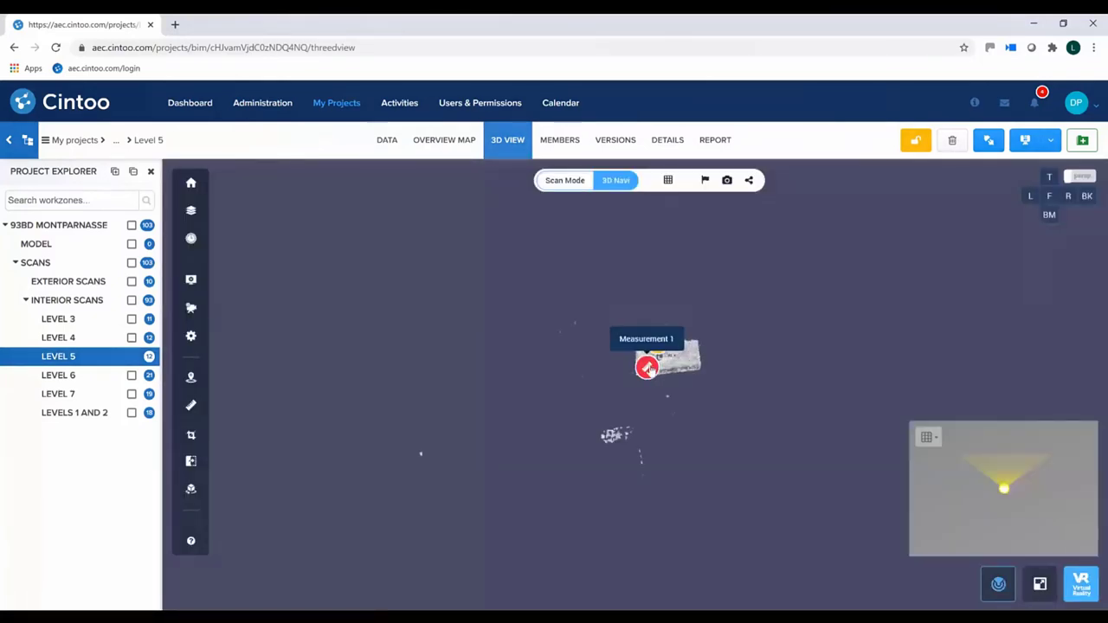
pyautogui.click(78, 225)
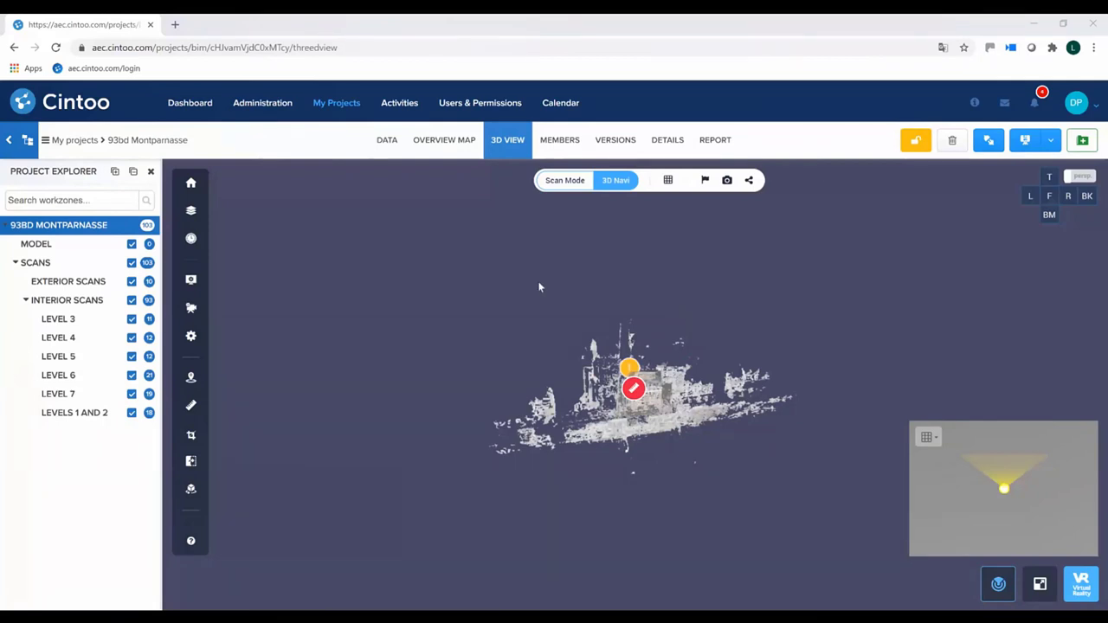
# Add the fourth listed user as a member of the Level 5 work zone with the Viewer Only role
pyautogui.click(69, 358)
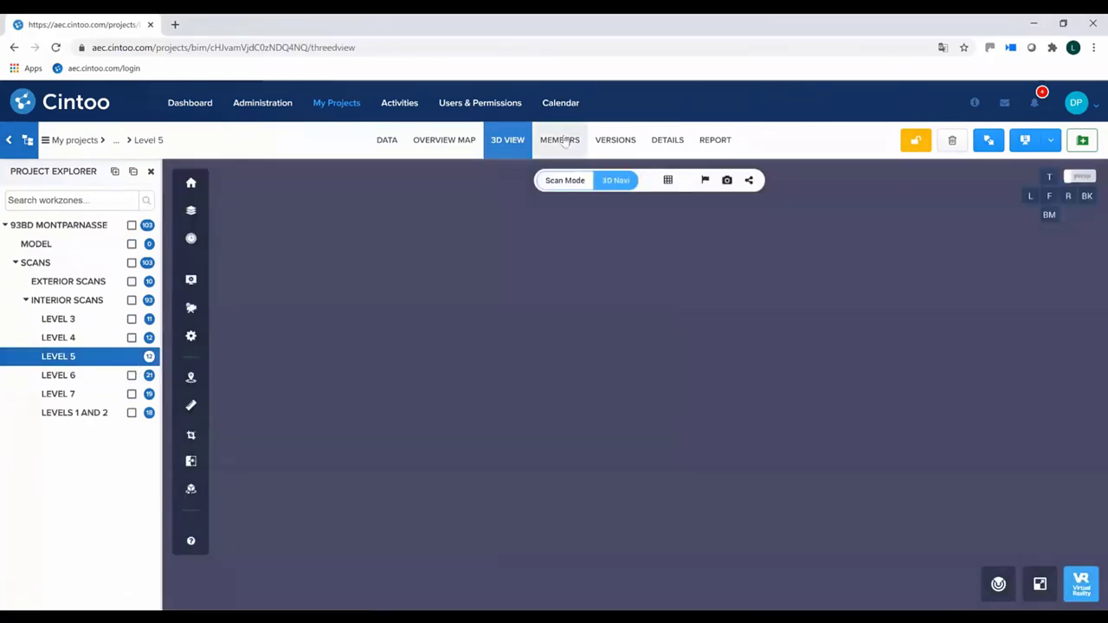
pyautogui.click(561, 142)
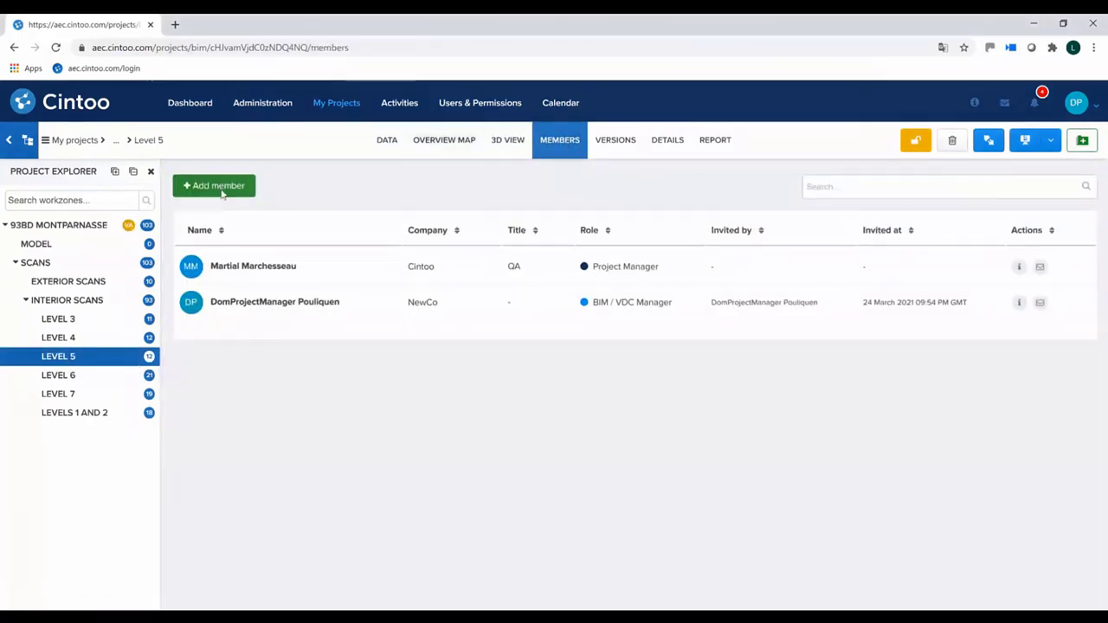
pyautogui.click(222, 186)
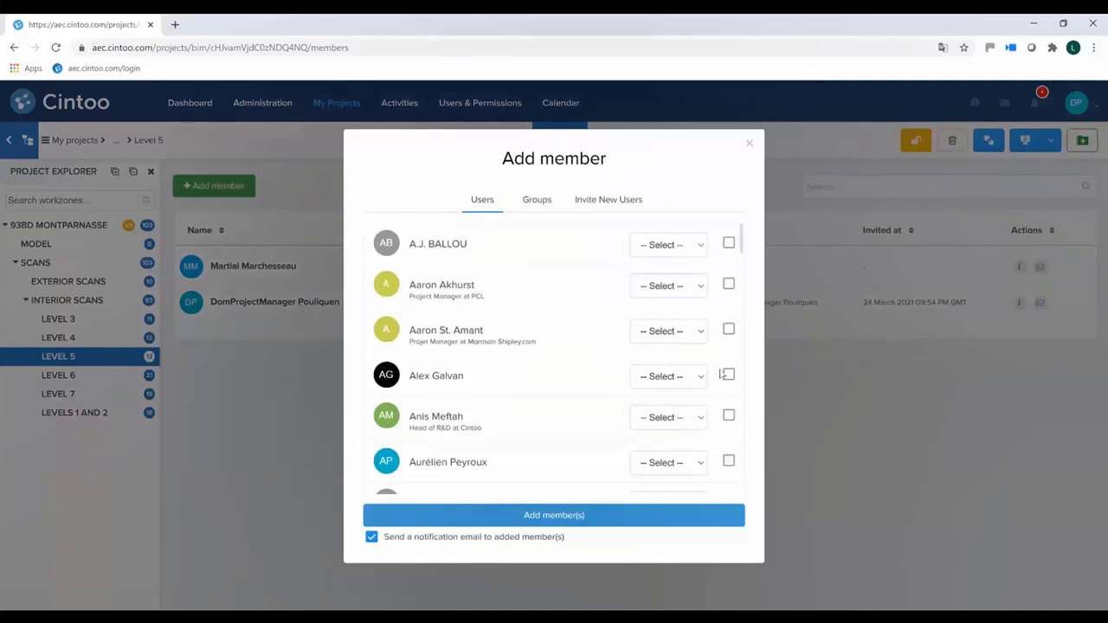
pyautogui.click(700, 378)
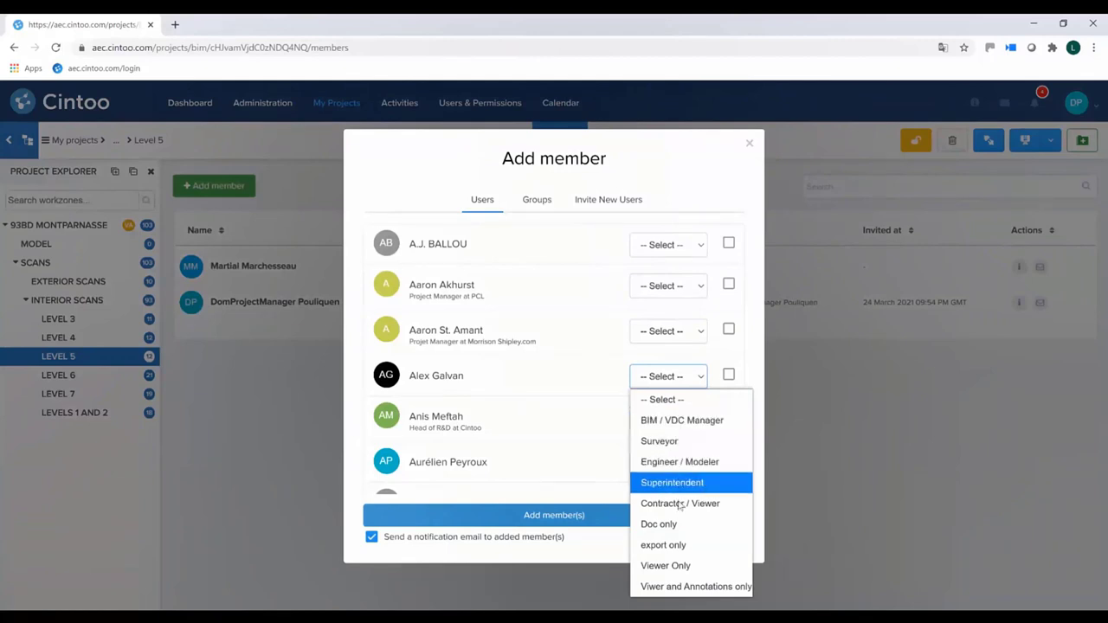
pyautogui.click(666, 566)
pyautogui.click(728, 375)
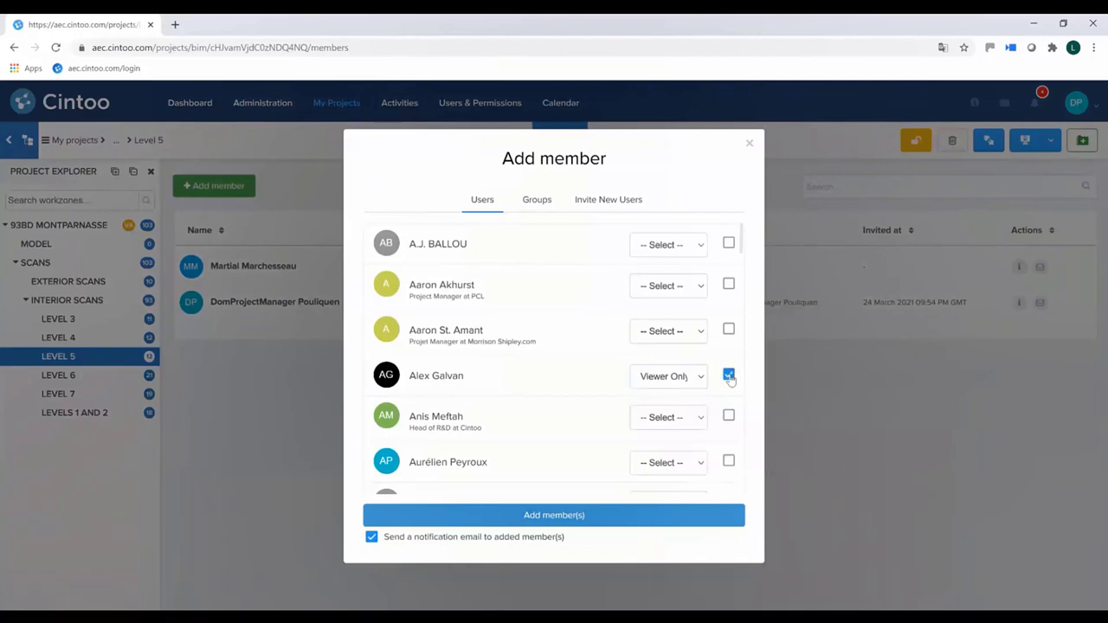
pyautogui.click(562, 514)
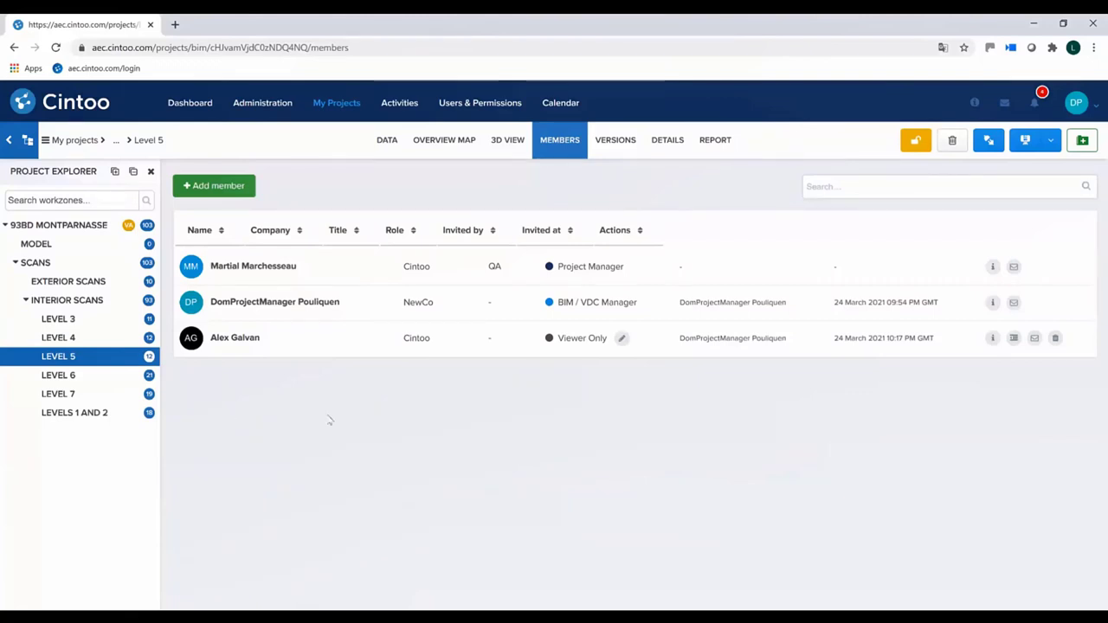
# Select all the scans in the Level 5 data list and start a scan export
pyautogui.click(389, 141)
pyautogui.moveTo(344, 301)
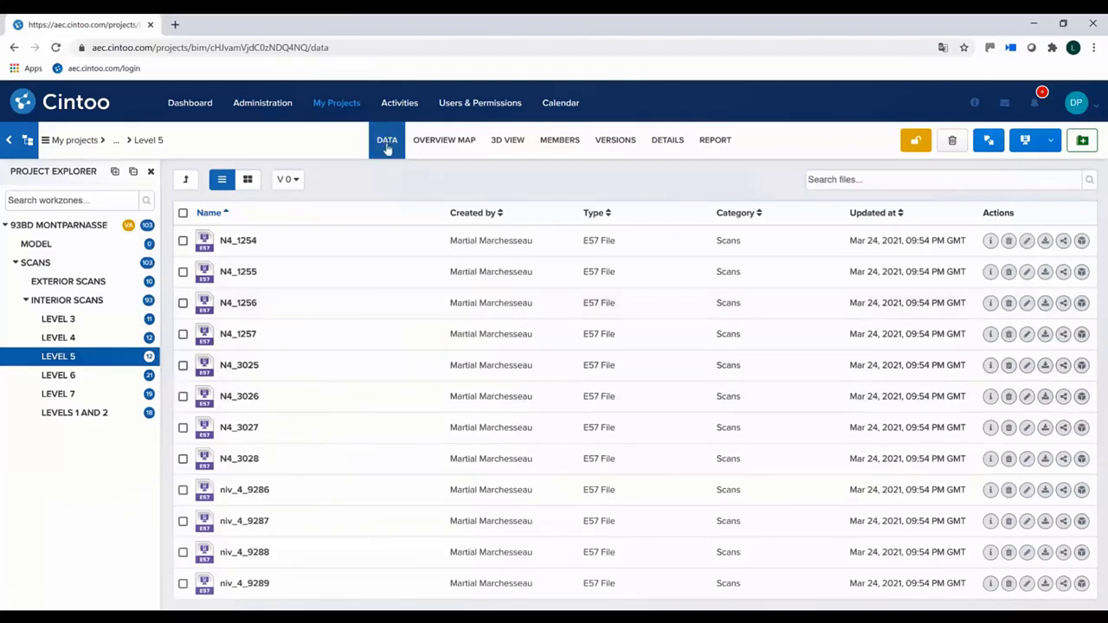
pyautogui.click(183, 213)
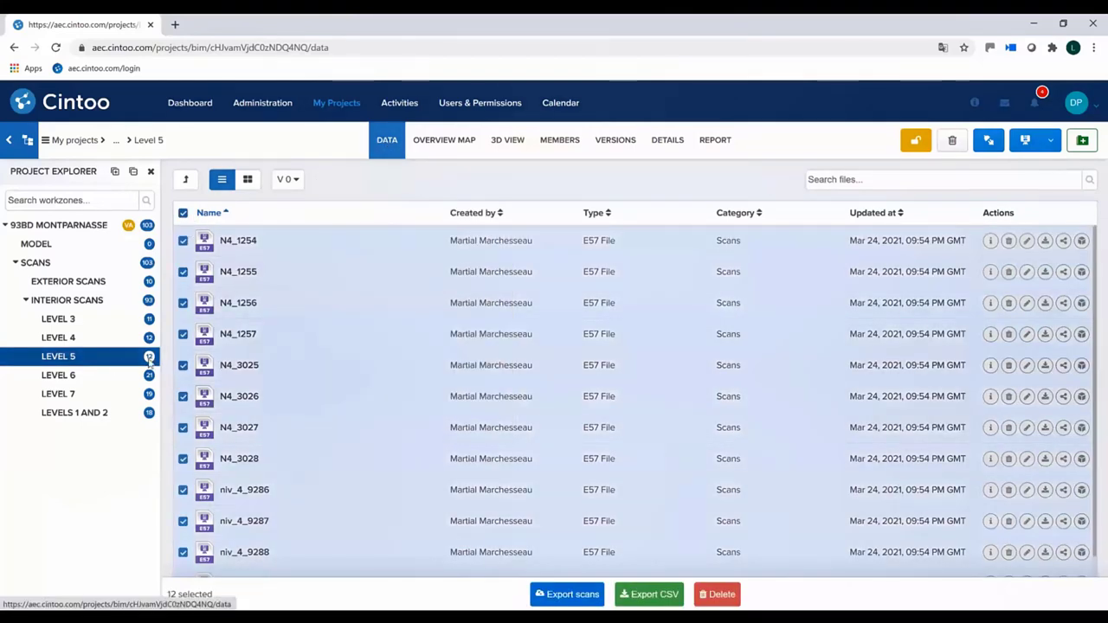
pyautogui.click(572, 595)
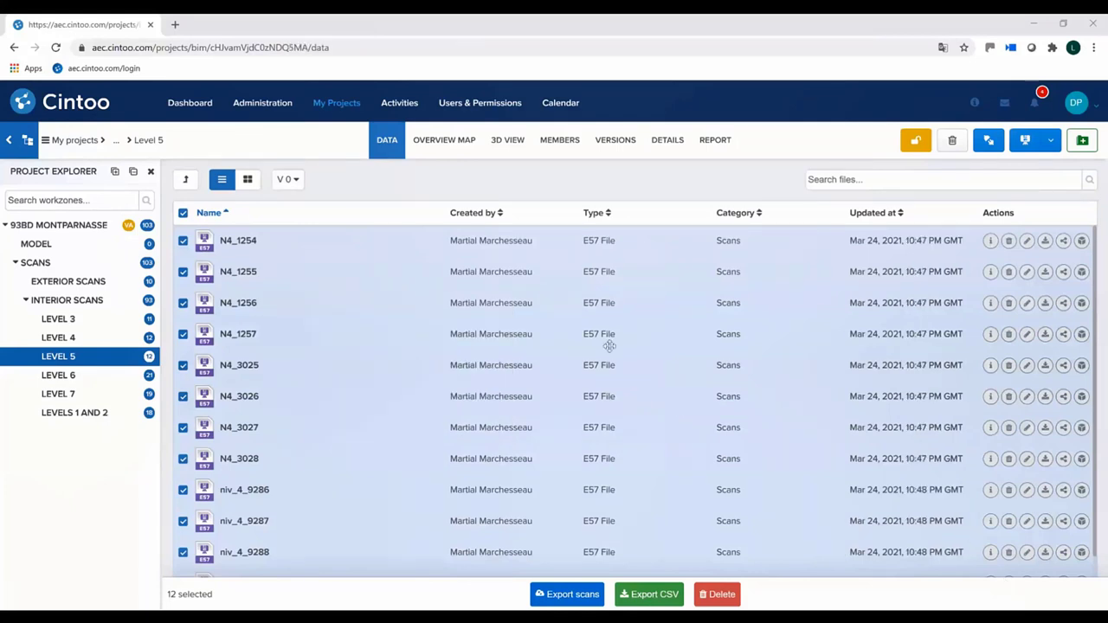
# Select the Level 4 work zone within Interior Scans and examine its delete confirmation and edit form without applying either
pyautogui.click(86, 301)
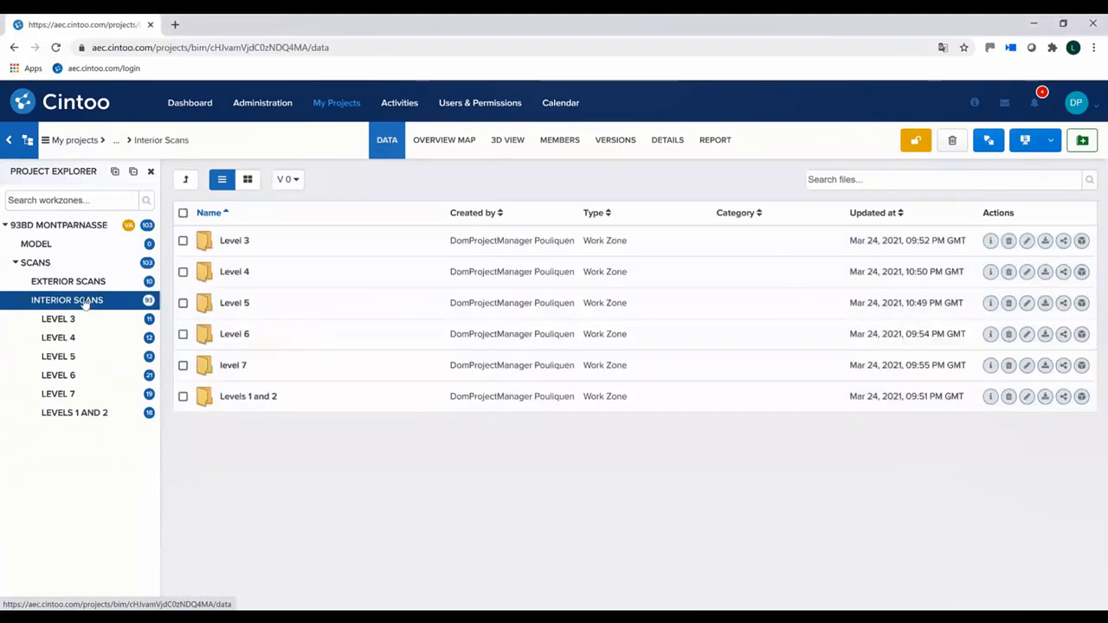
pyautogui.click(182, 272)
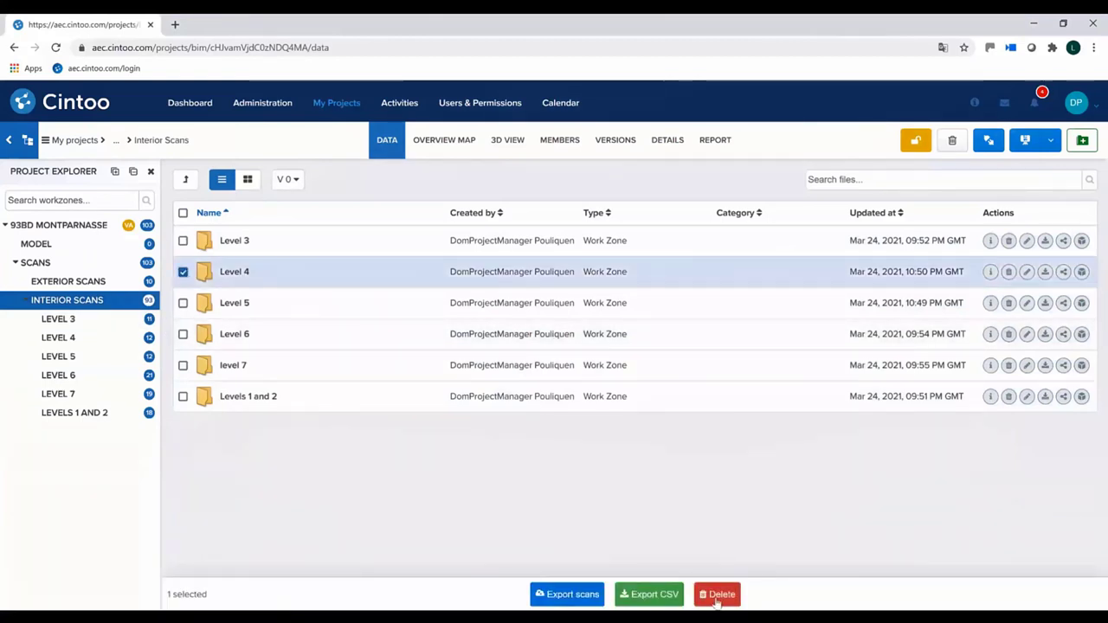
pyautogui.click(717, 595)
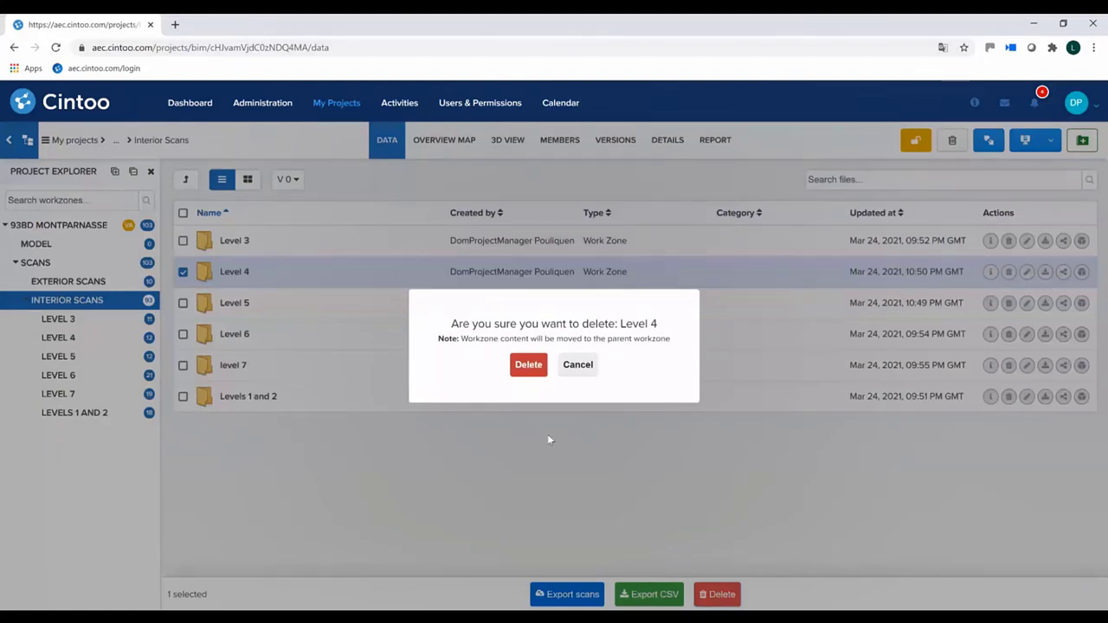
pyautogui.click(578, 366)
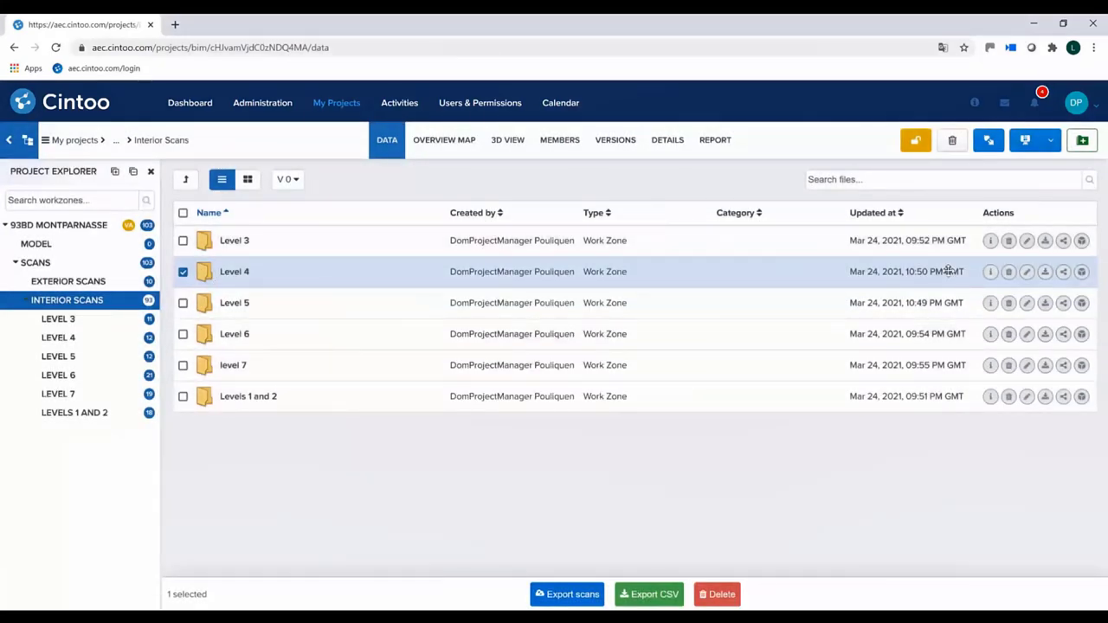
pyautogui.click(1027, 274)
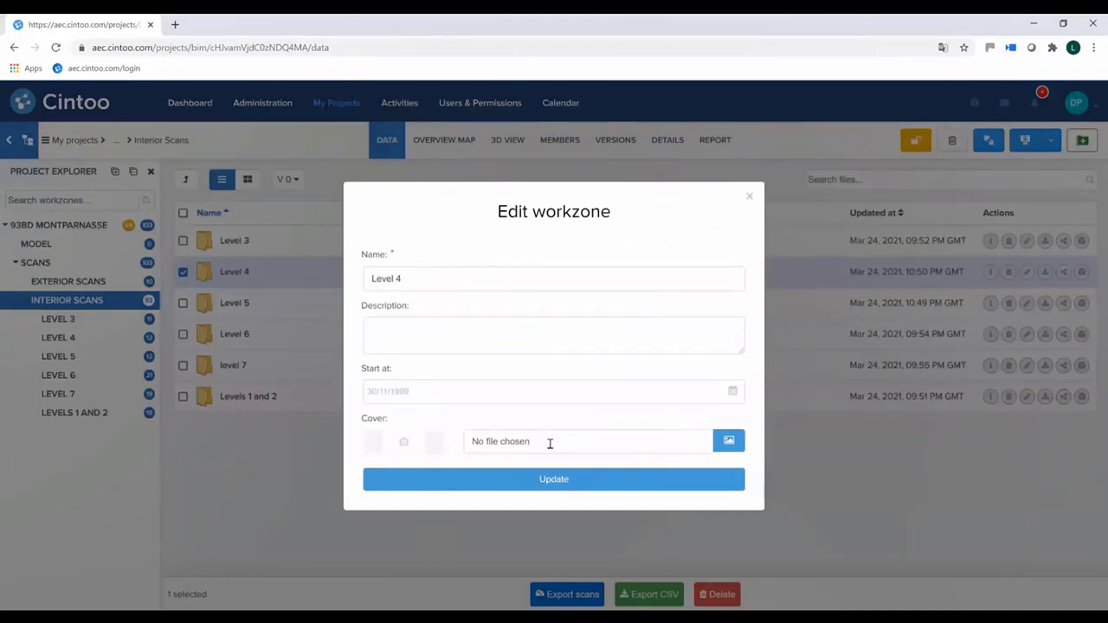
pyautogui.click(750, 196)
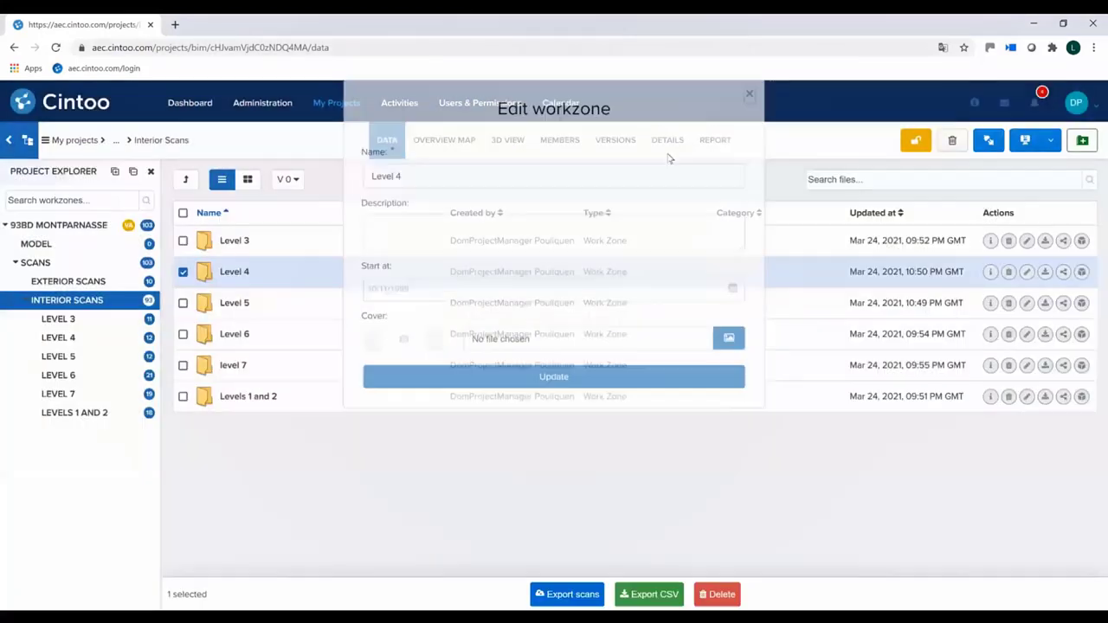
# Show the Interior Scans work zones as a grid and request a download of Level 4
pyautogui.click(248, 179)
pyautogui.moveTo(373, 256)
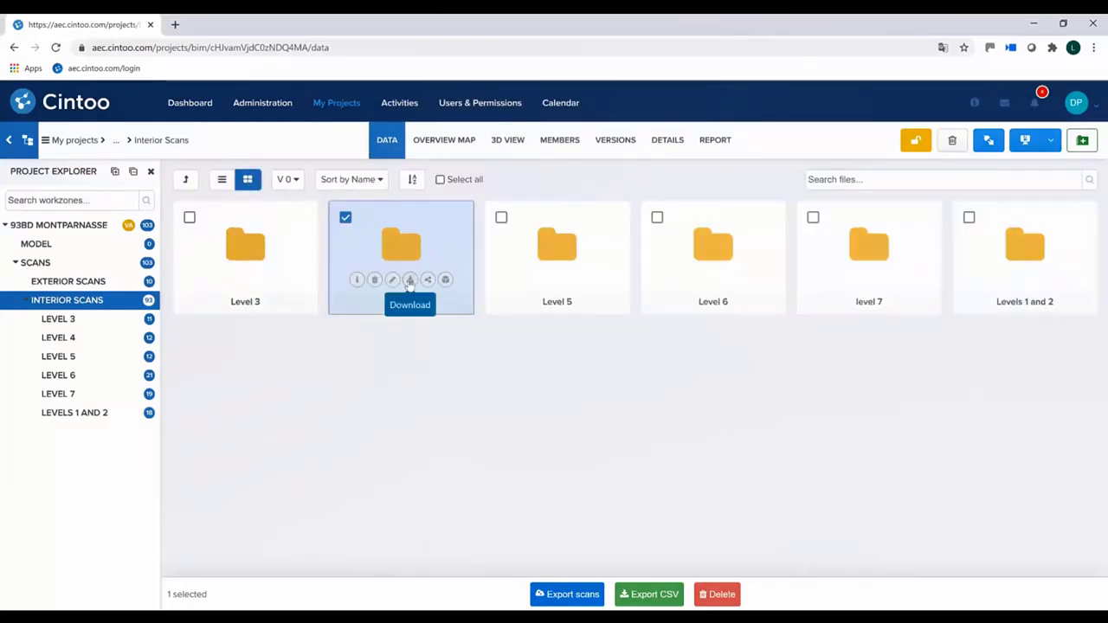
pyautogui.click(410, 279)
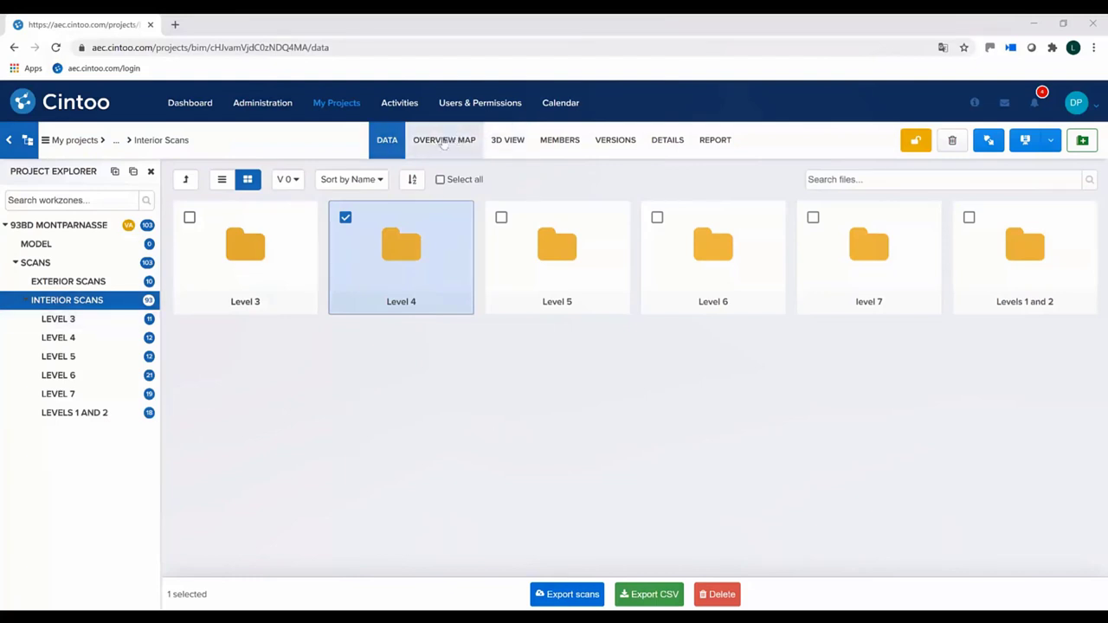
# Open the Level 5 work zone in the 3D view and render it as 3D Surface
pyautogui.click(507, 141)
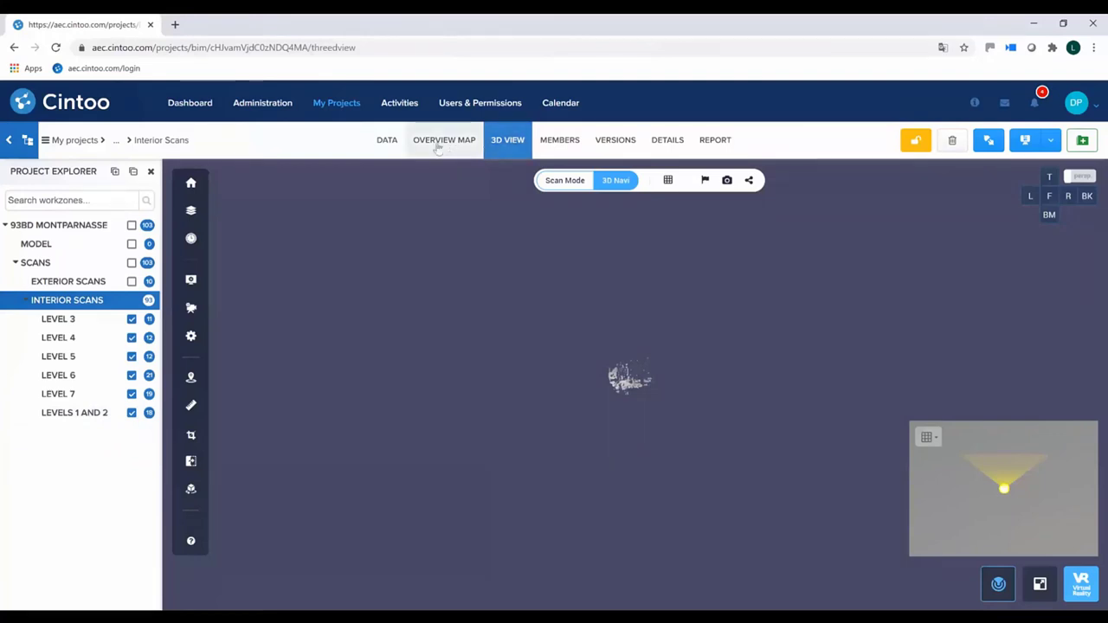
pyautogui.click(56, 358)
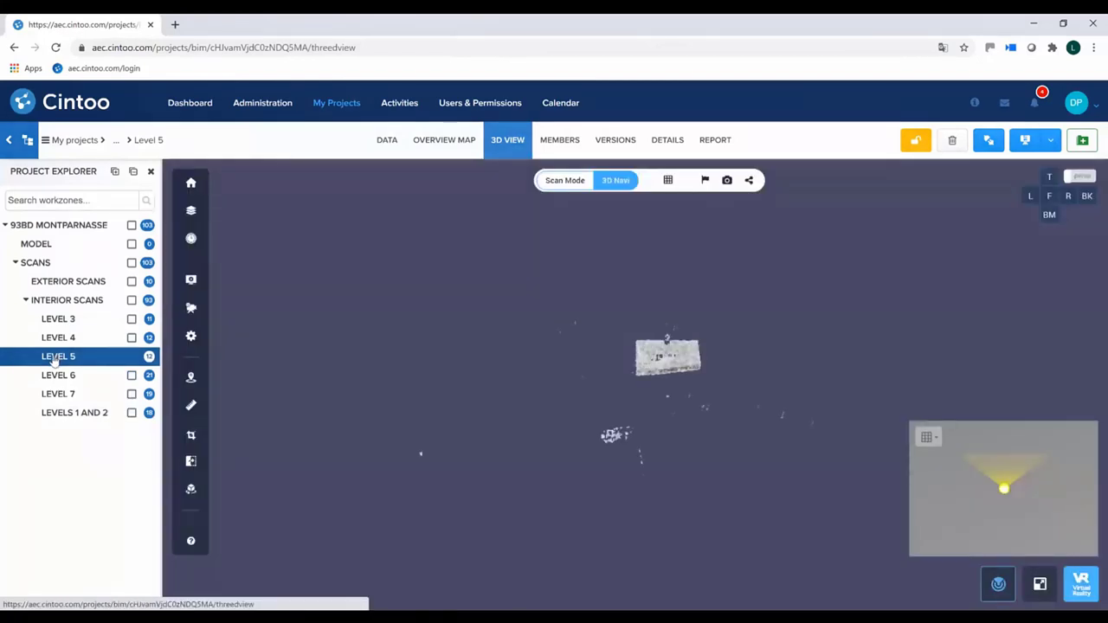
pyautogui.click(667, 180)
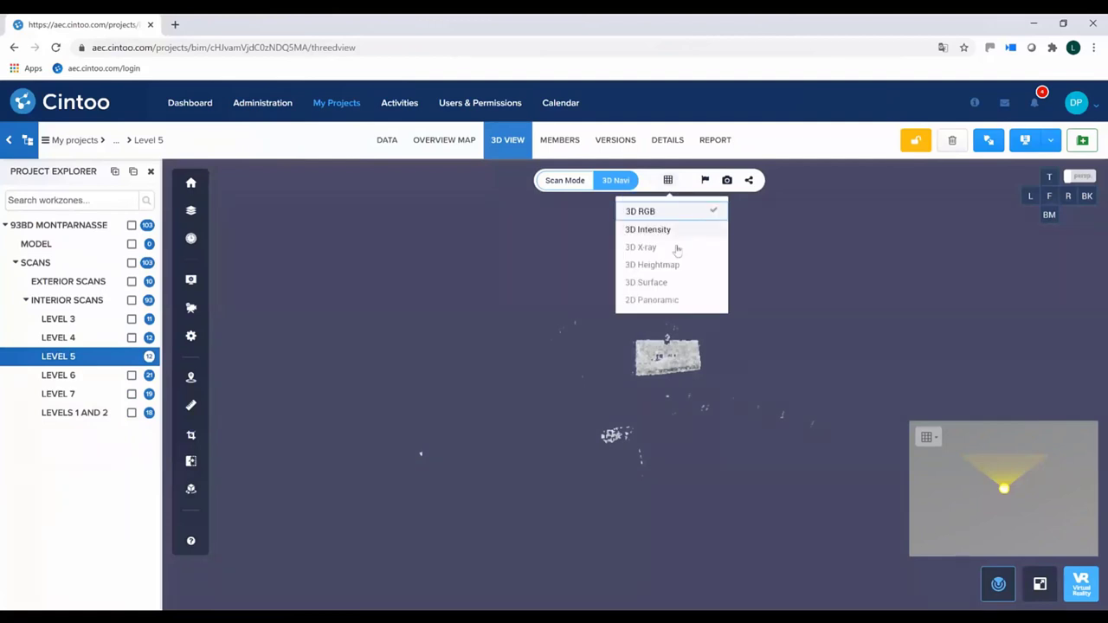
pyautogui.click(675, 282)
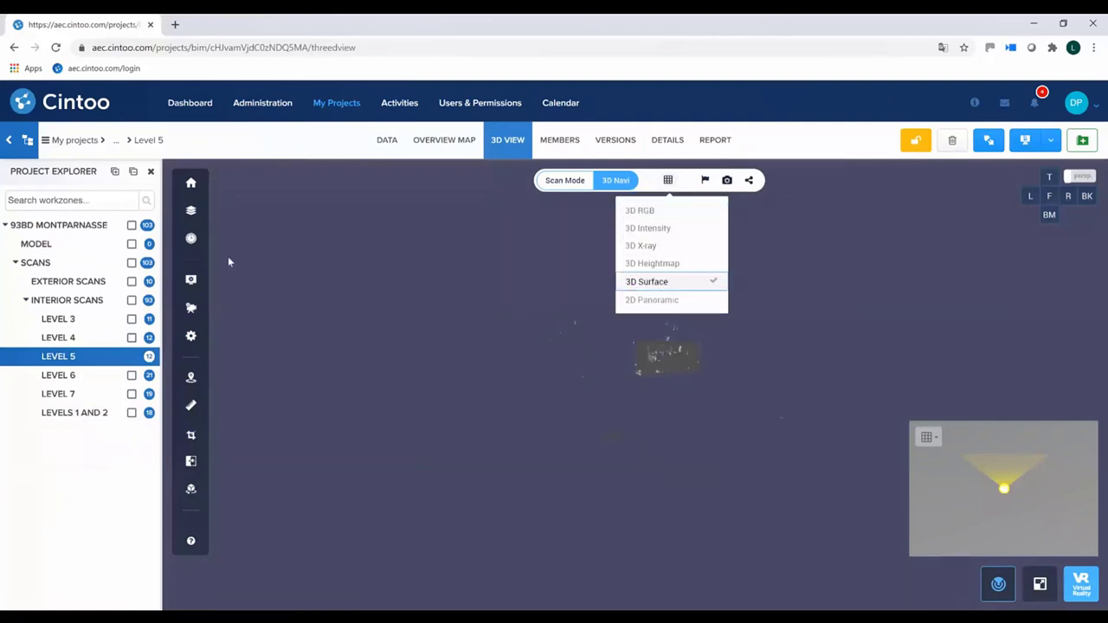
# Turn on the Backface display option for the Level 5 scans and examine the interior layout
pyautogui.click(191, 279)
pyautogui.click(375, 316)
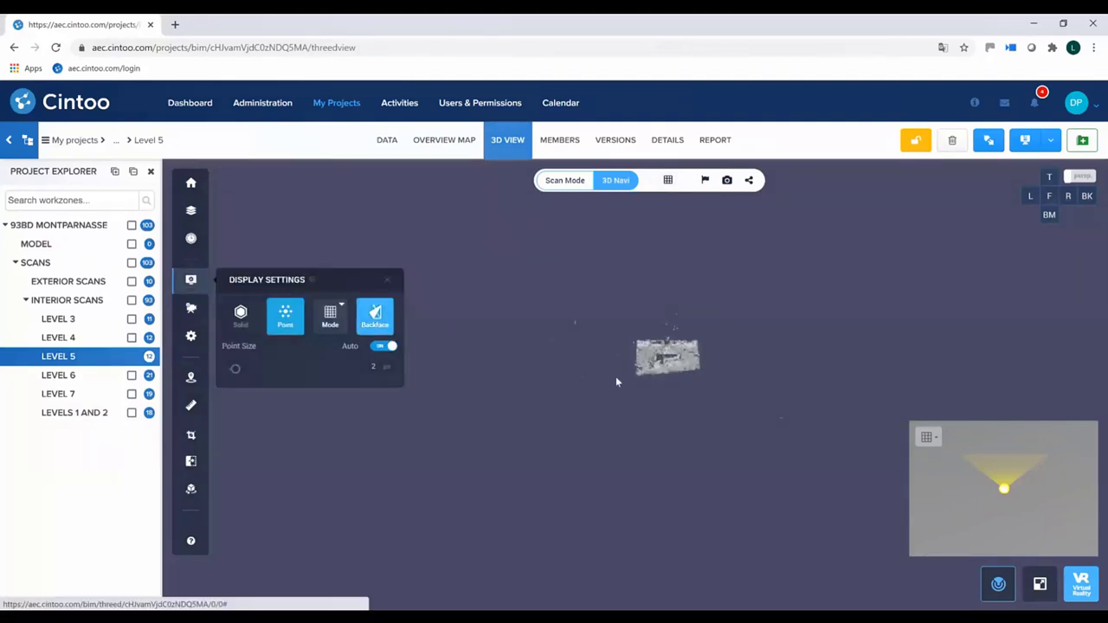
pyautogui.scroll(5, 617, 381)
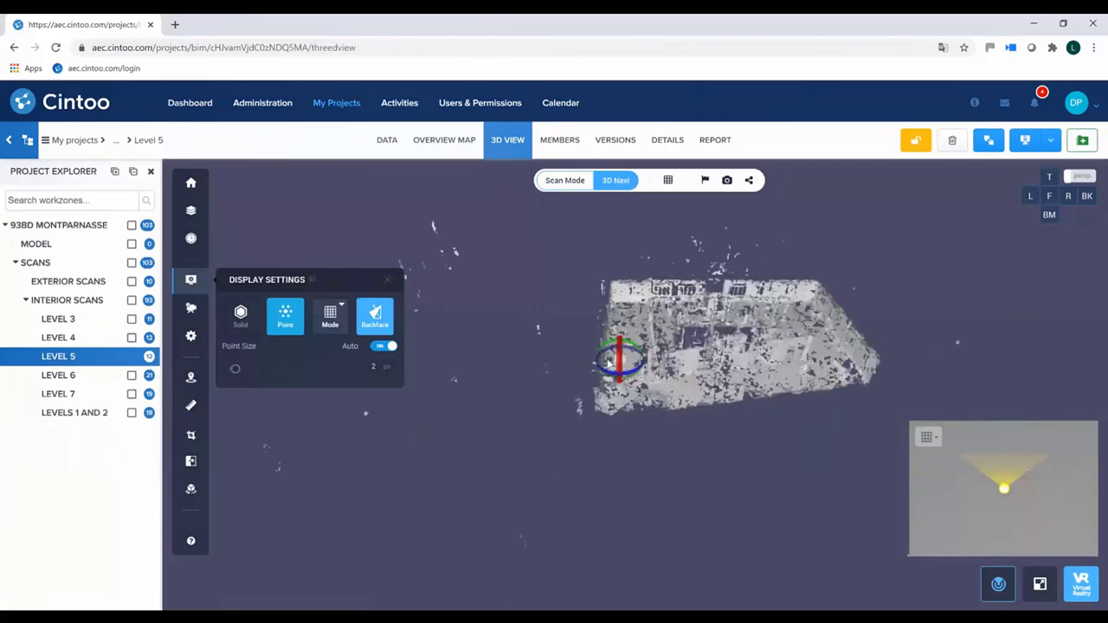
pyautogui.scroll(5, 613, 363)
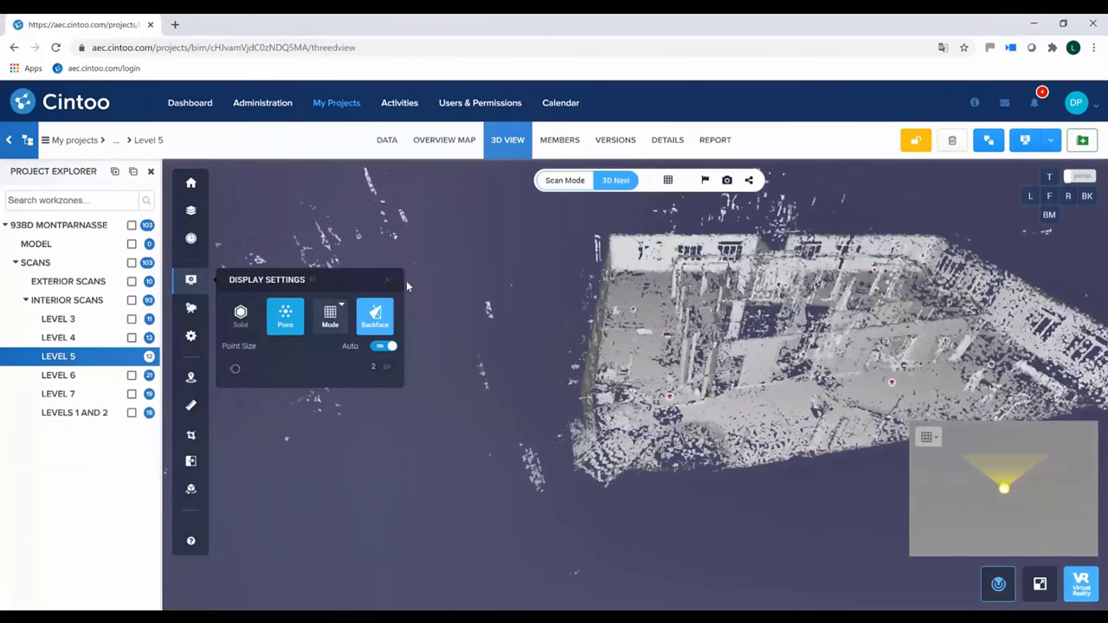
pyautogui.click(387, 280)
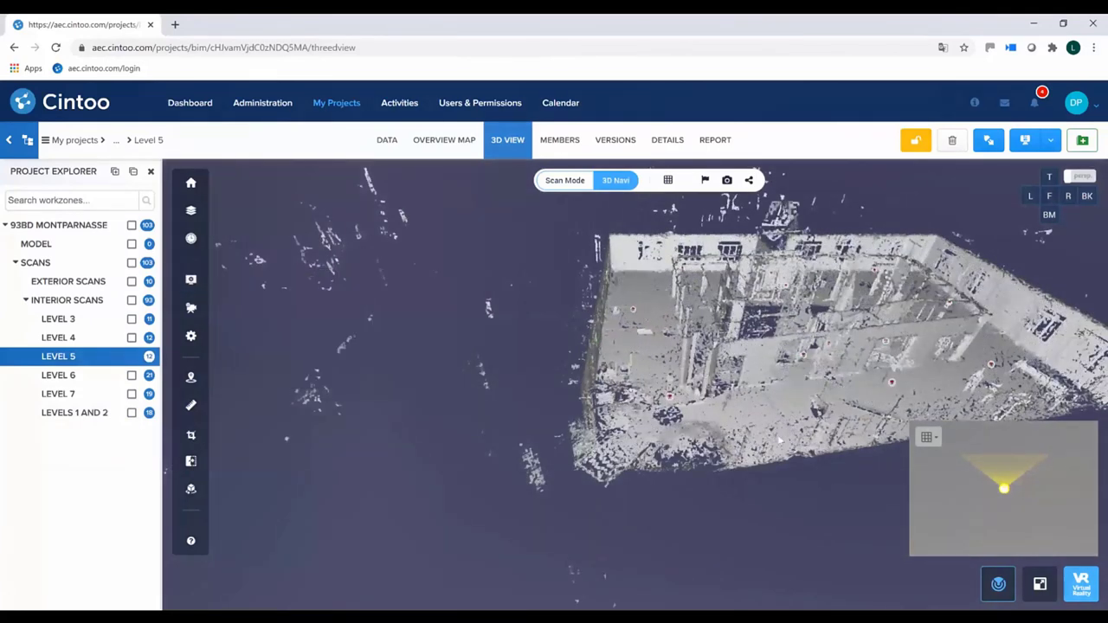
pyautogui.scroll(-5, 779, 439)
pyautogui.moveTo(735, 416); pyautogui.dragTo(638, 397)
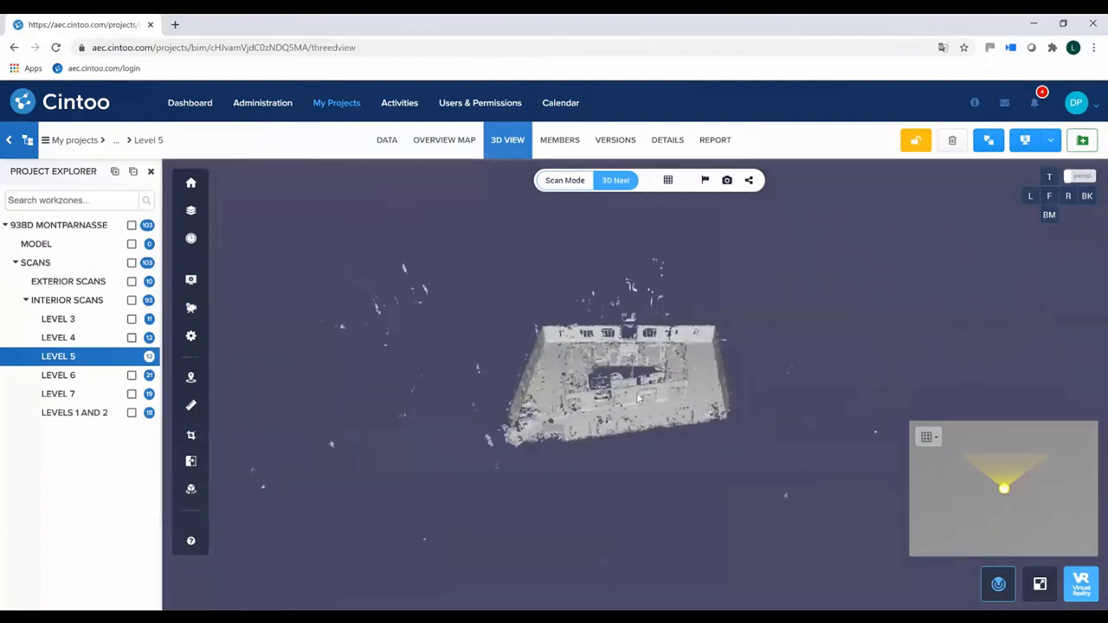
# Display the Model work zone together with Level 5 and enter Scan Mode at the nearest scan
pyautogui.scroll(-3, 638, 397)
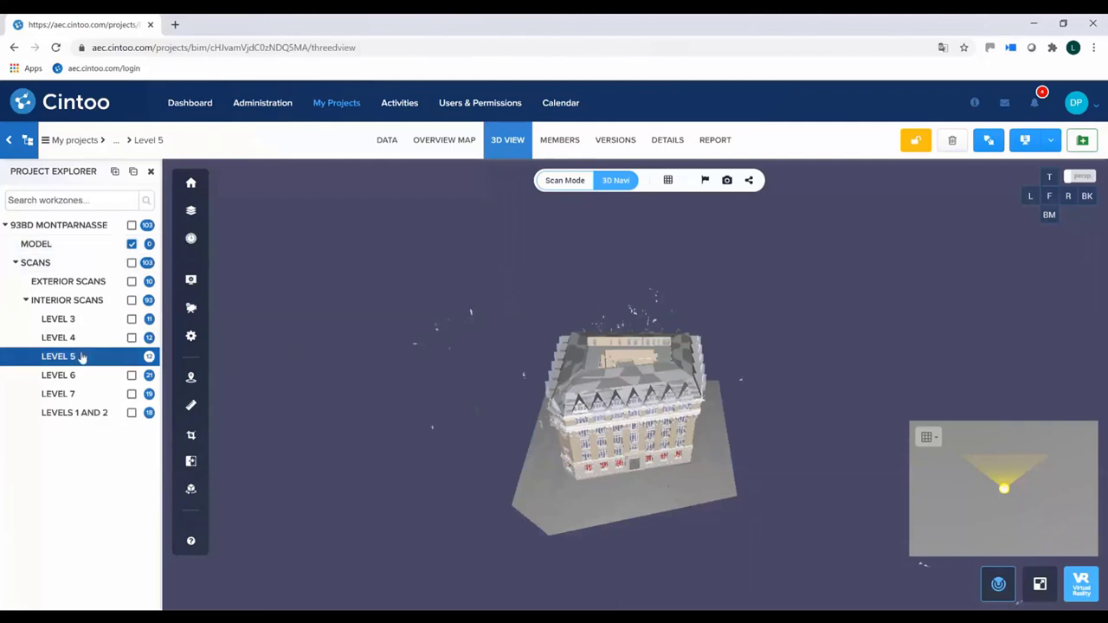
pyautogui.moveTo(541, 447); pyautogui.dragTo(563, 197)
pyautogui.click(563, 182)
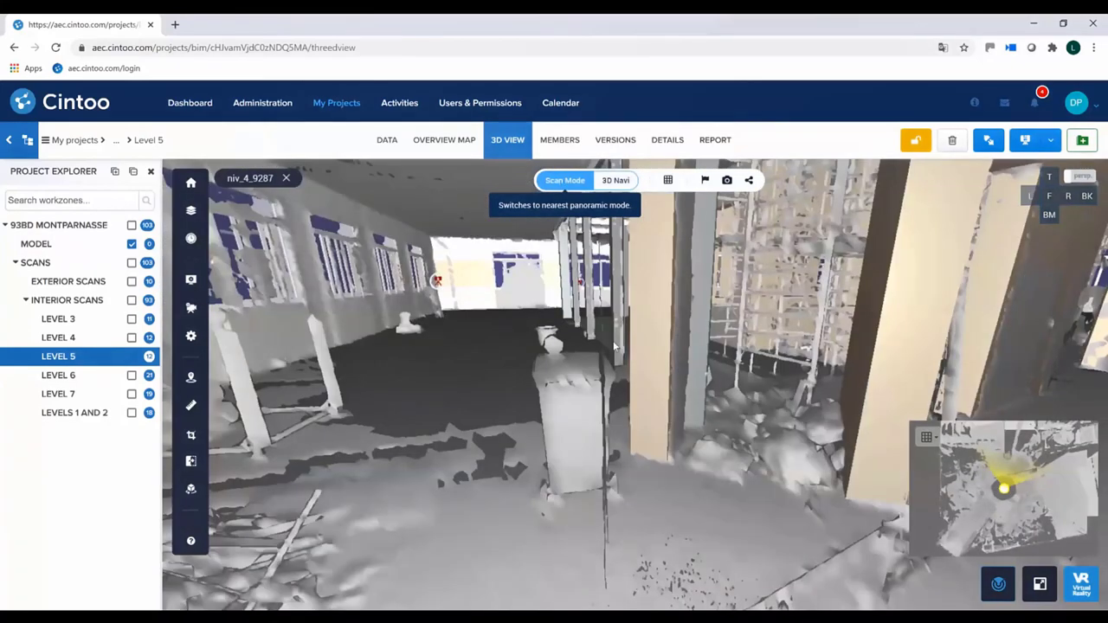
pyautogui.click(667, 180)
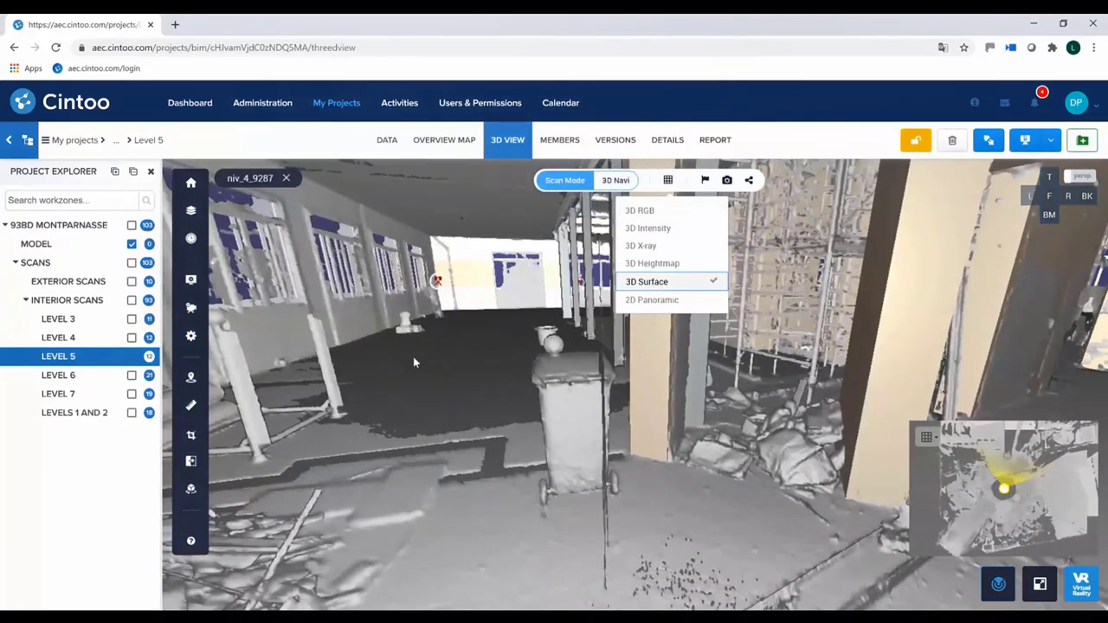
pyautogui.click(352, 375)
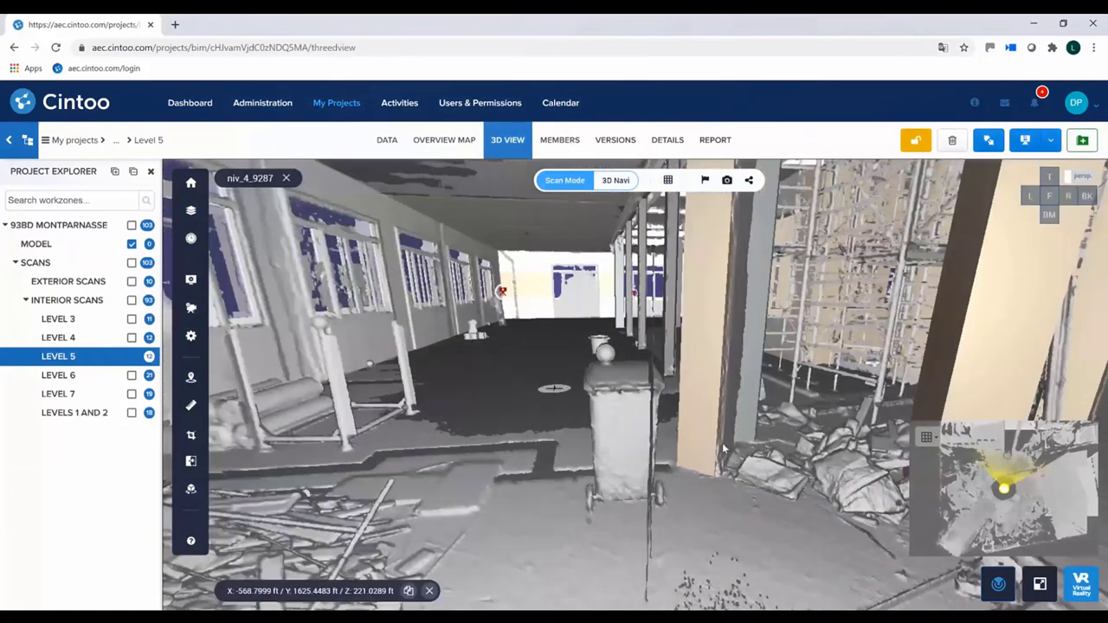
# Compare all scans against all models with the Visual Diff Tool, using a distance adjustment of 0.39 ft
pyautogui.click(191, 461)
pyautogui.click(321, 259)
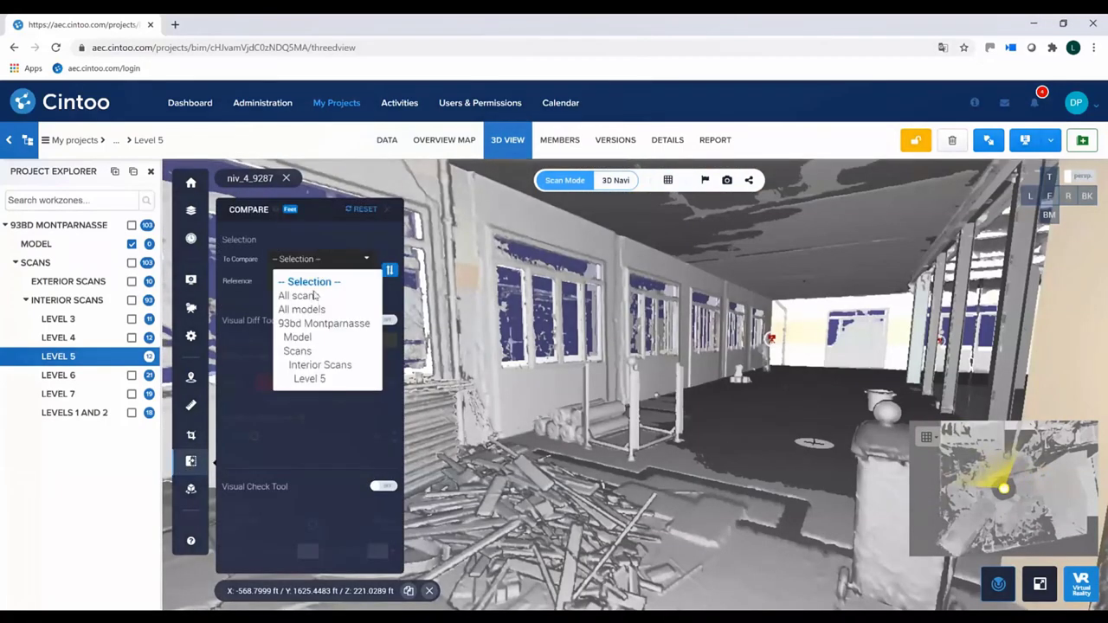
pyautogui.click(315, 296)
pyautogui.click(307, 282)
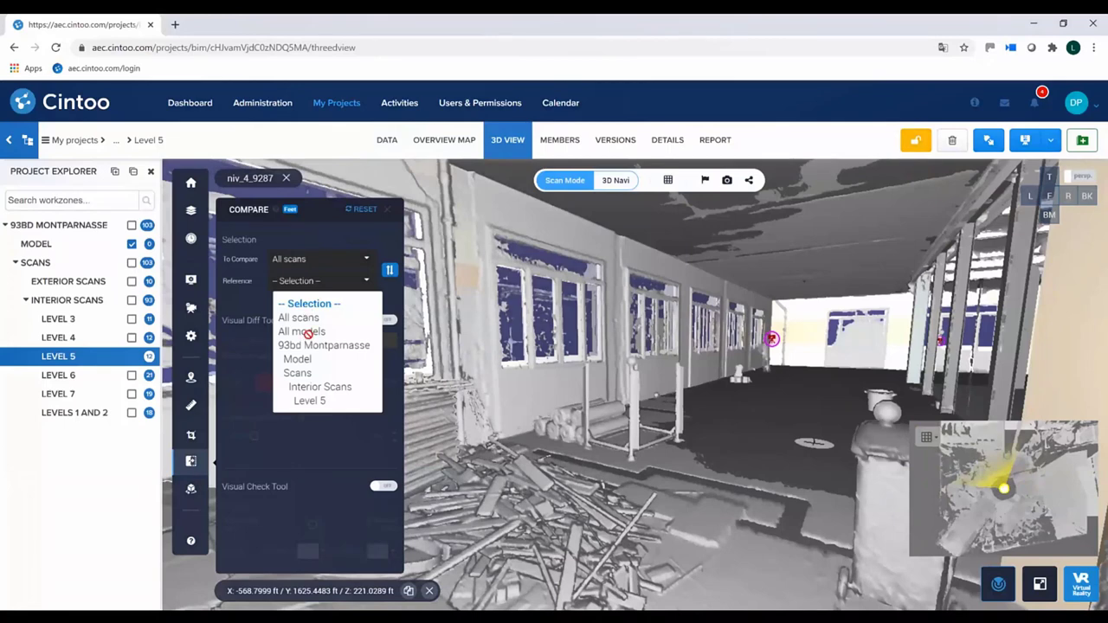
pyautogui.click(307, 333)
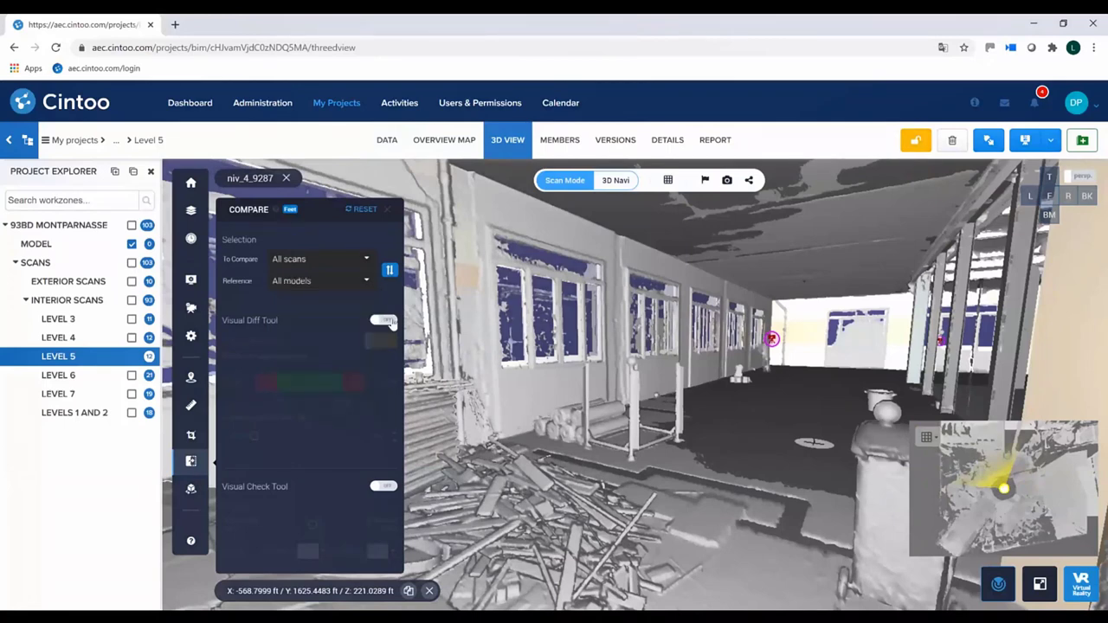
pyautogui.click(385, 320)
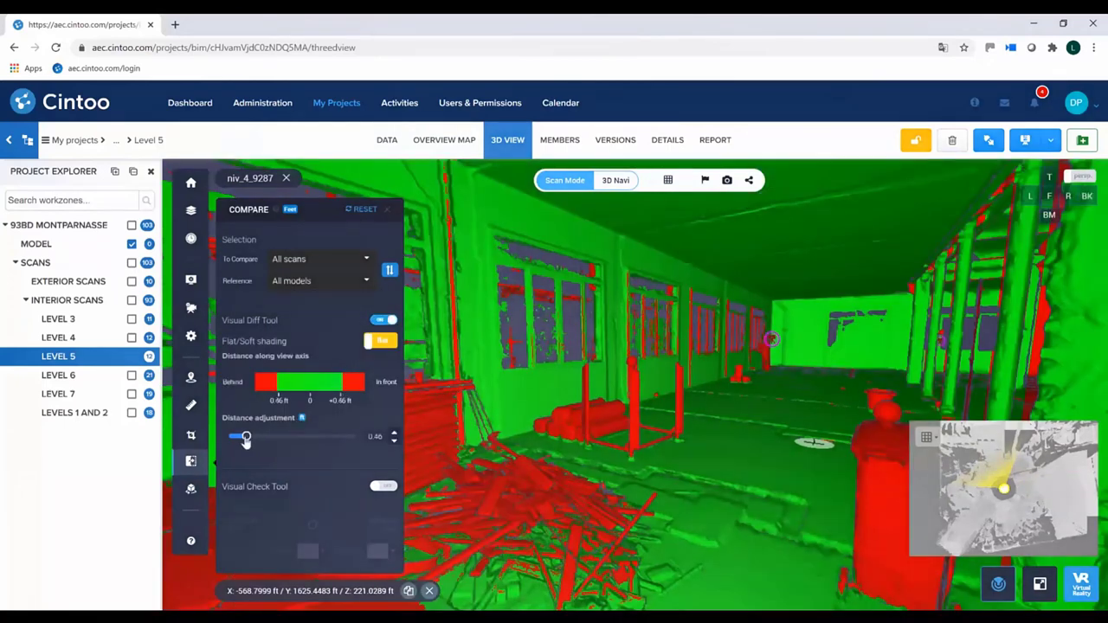
pyautogui.moveTo(617, 270); pyautogui.dragTo(636, 363)
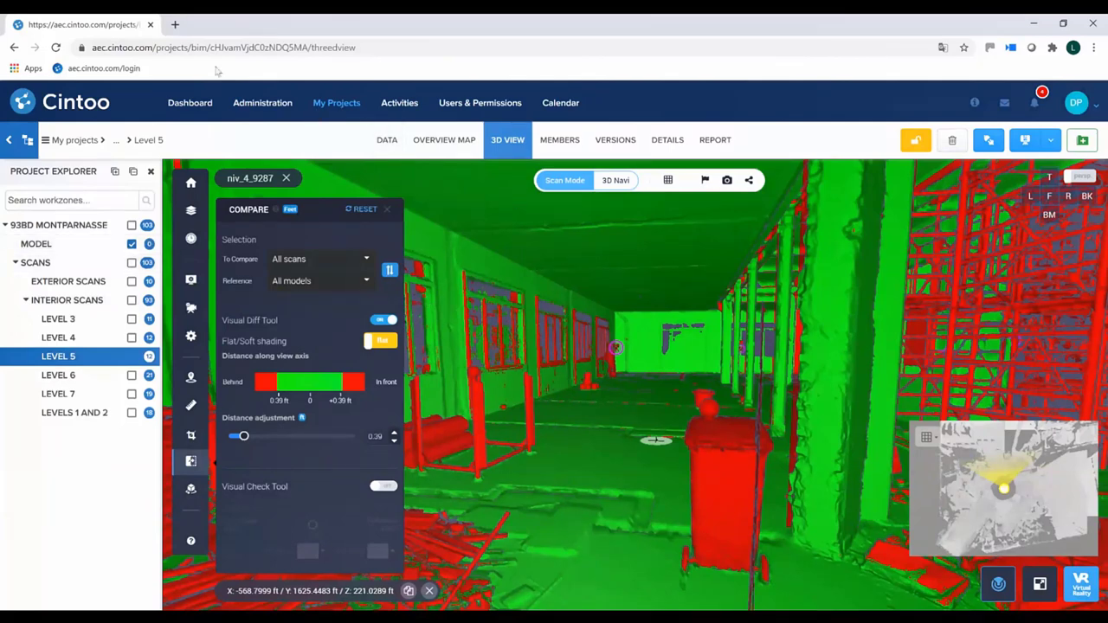
# Open the overview map and expand the Model and Level 5 work zones to list their contents
pyautogui.click(444, 140)
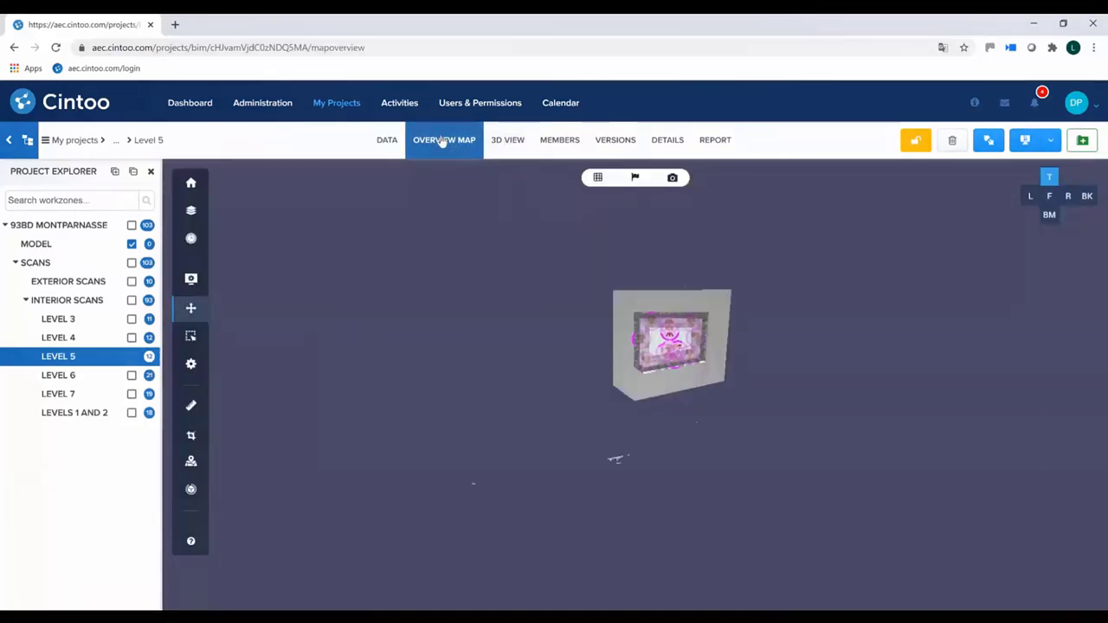
pyautogui.click(191, 211)
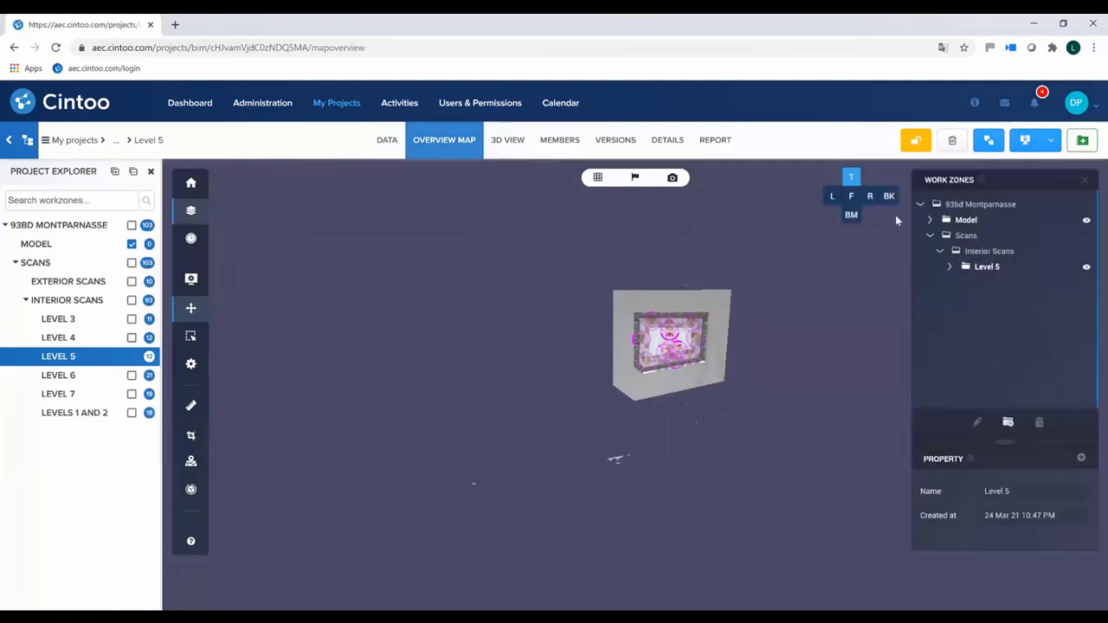
pyautogui.click(930, 222)
pyautogui.click(930, 220)
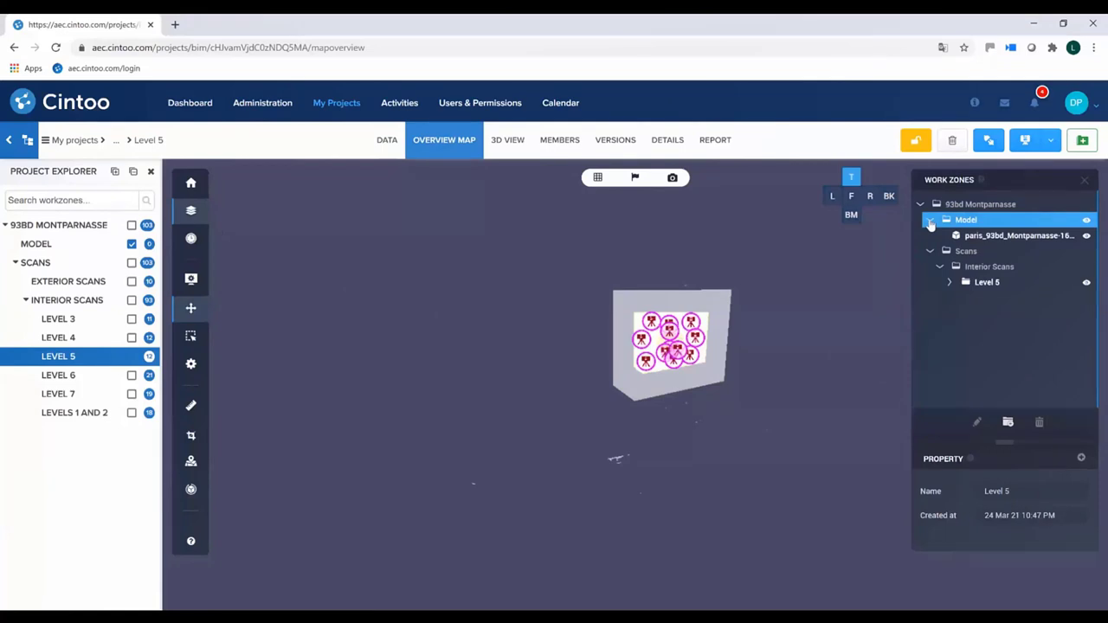
pyautogui.click(931, 223)
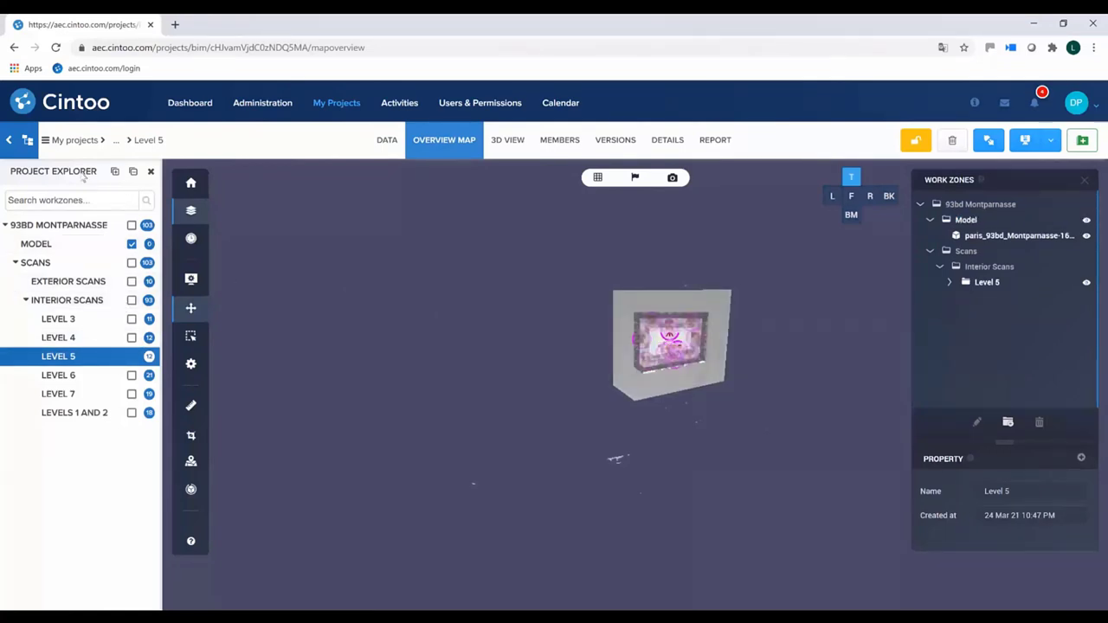
pyautogui.click(950, 282)
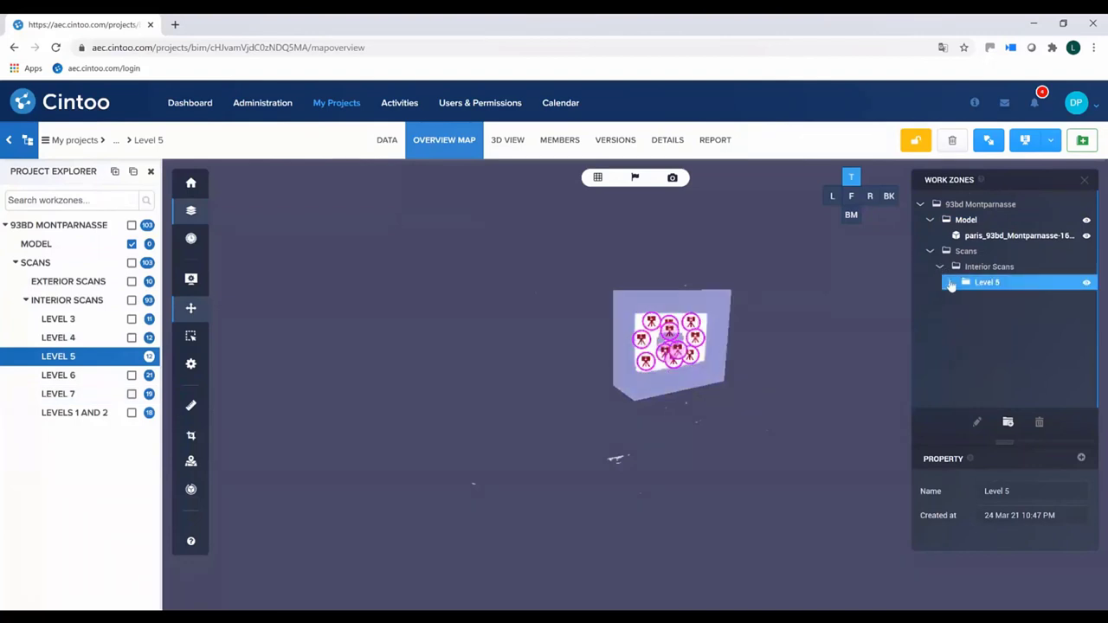
# Hide and show again scans N4_1257 and N4_1256 and the paris_93bd_Montparnasse model, one at a time
pyautogui.click(1087, 345)
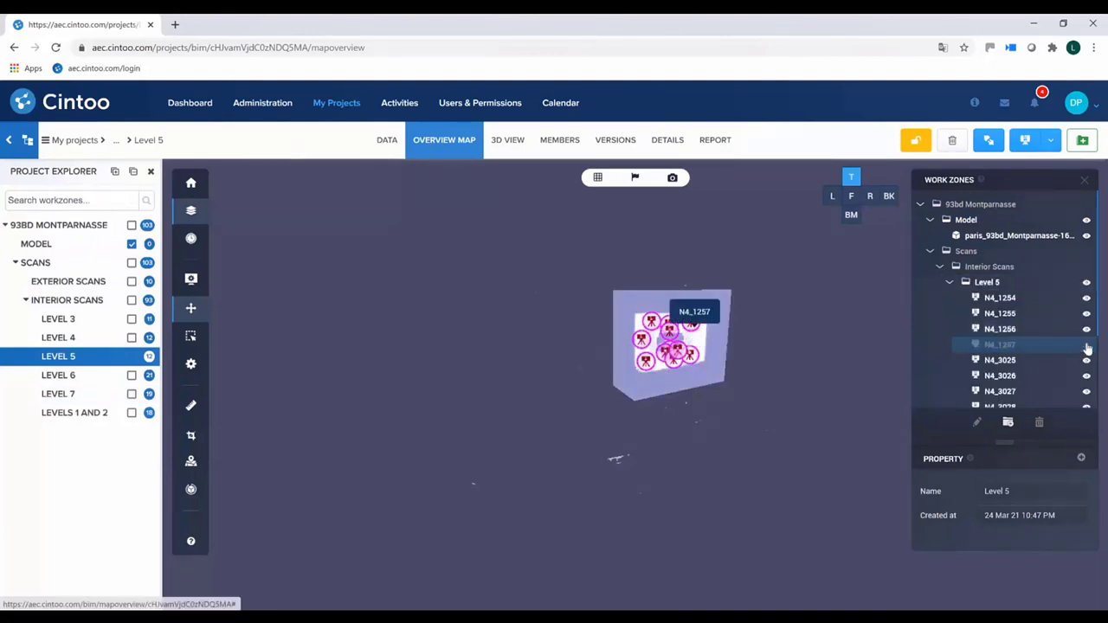
pyautogui.click(1087, 344)
pyautogui.click(1087, 331)
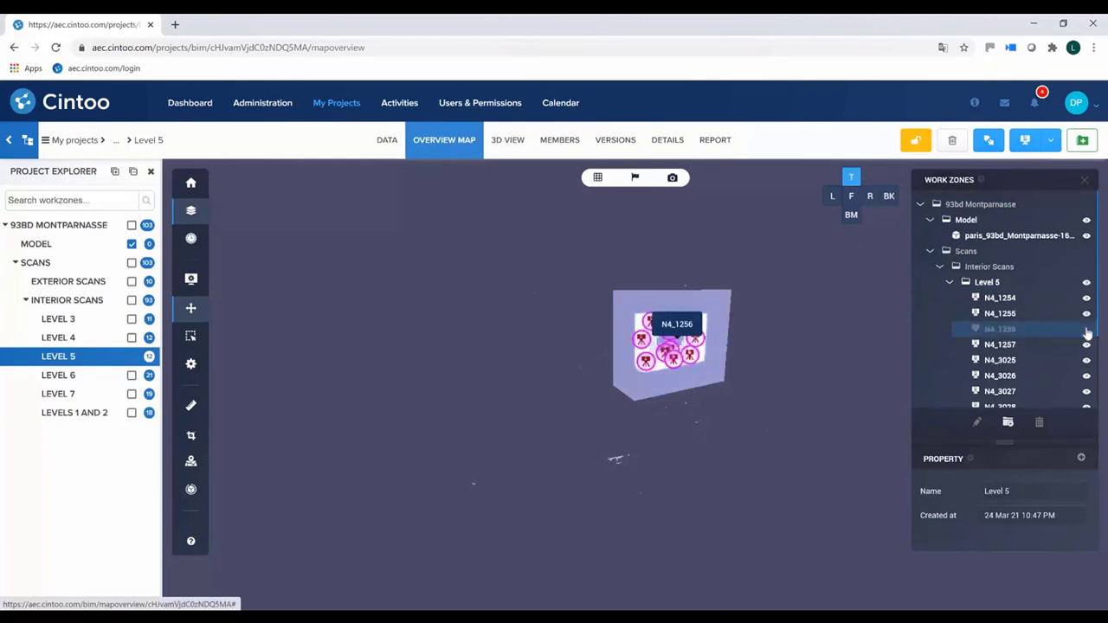
pyautogui.click(1087, 333)
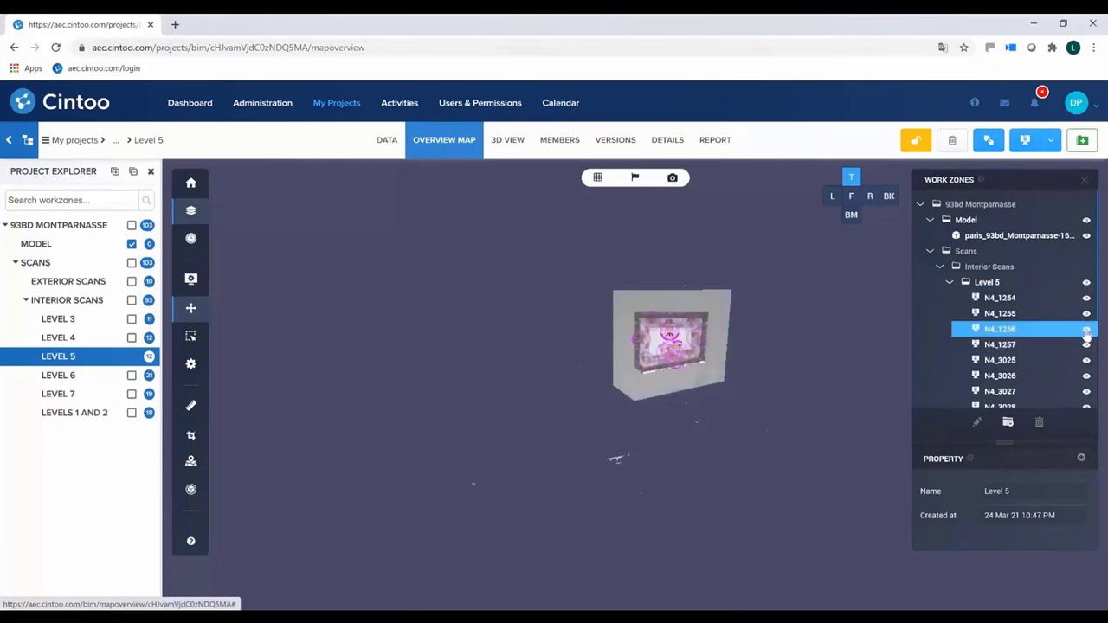
pyautogui.click(1087, 236)
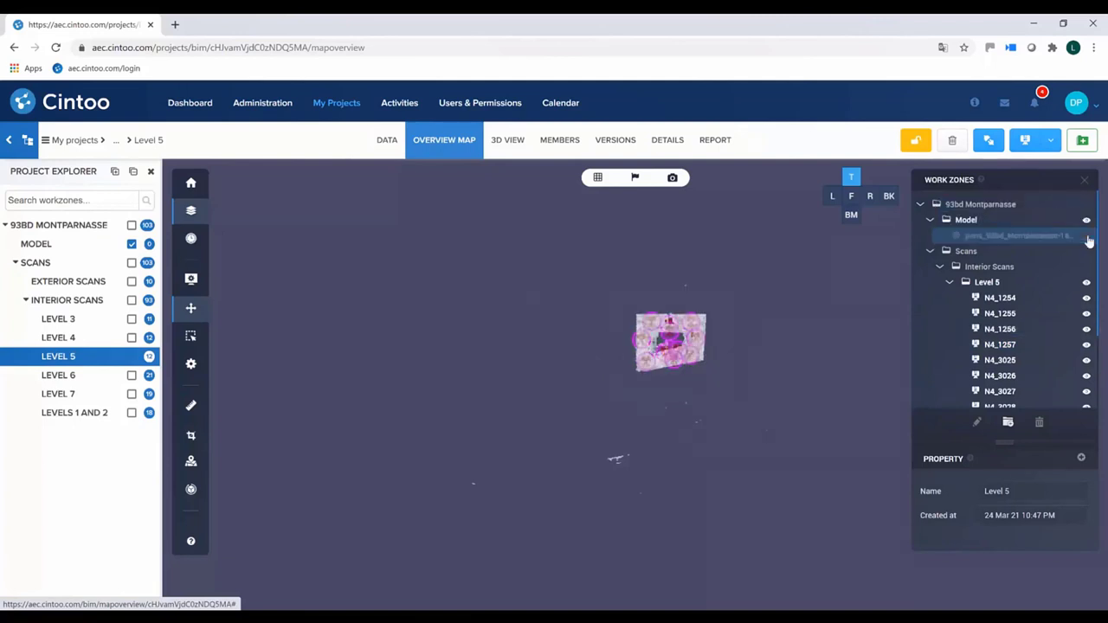
pyautogui.click(1087, 235)
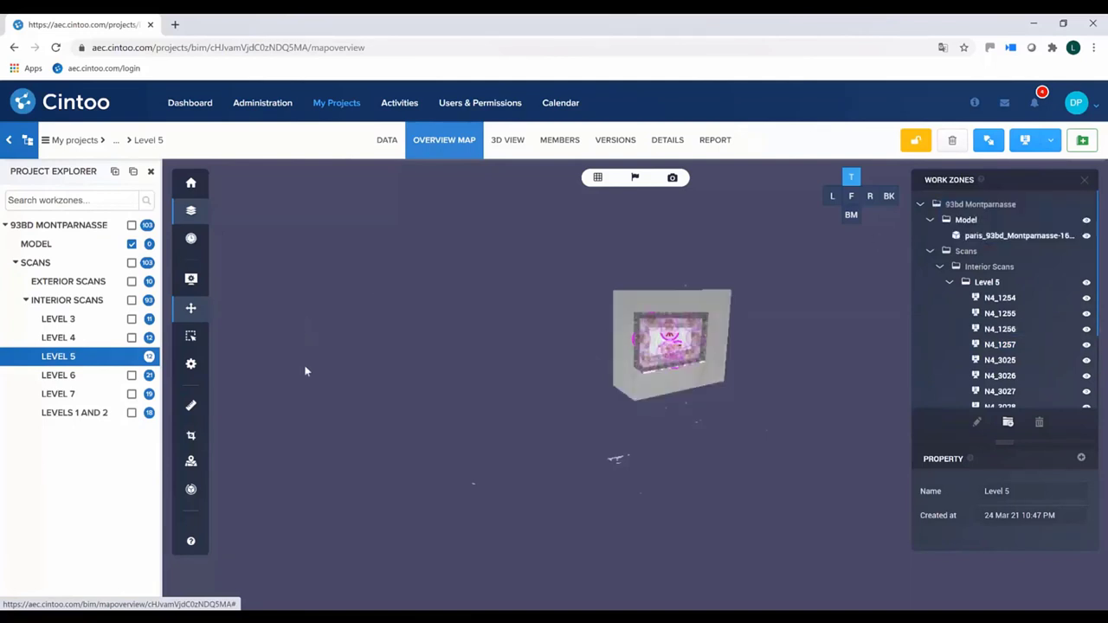
# Return to the 3D view of Level 5 and remove the Model work zone from the display
pyautogui.click(517, 147)
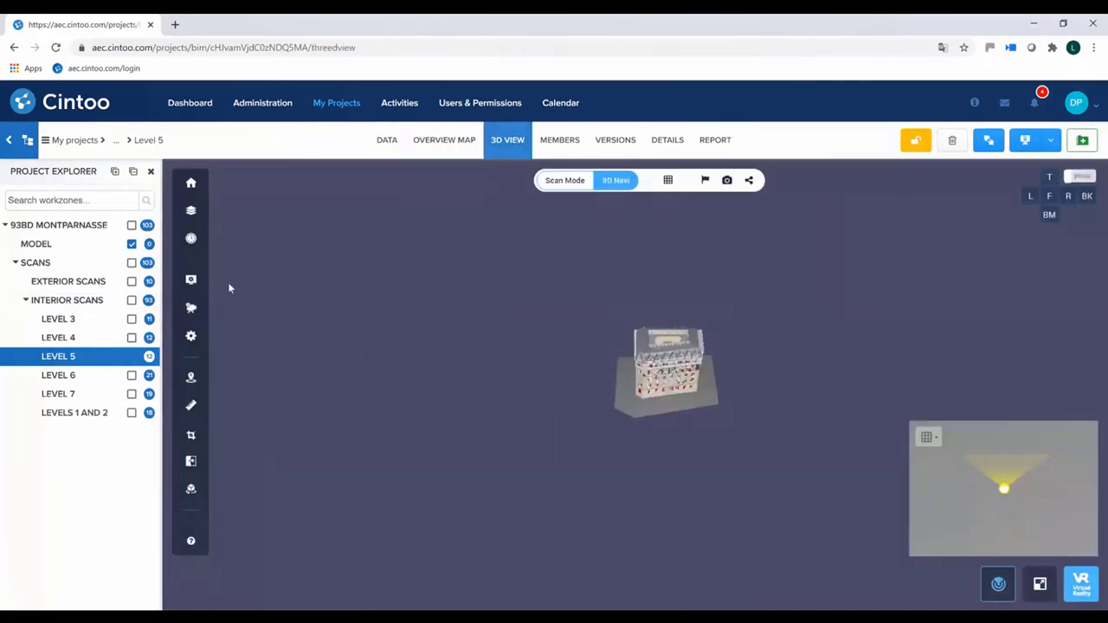
pyautogui.click(131, 243)
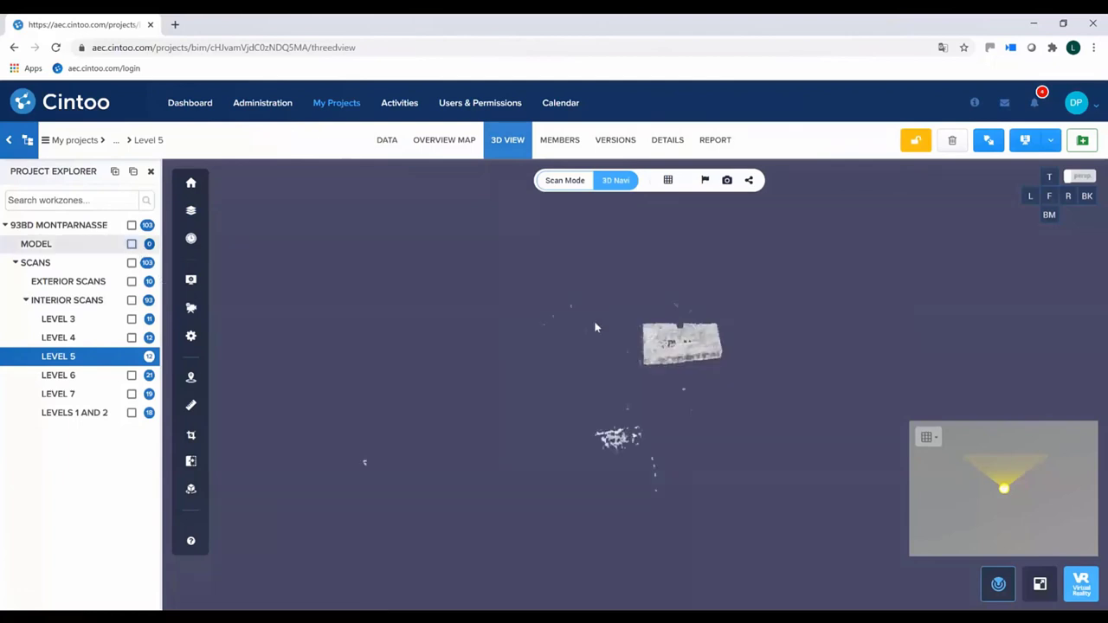